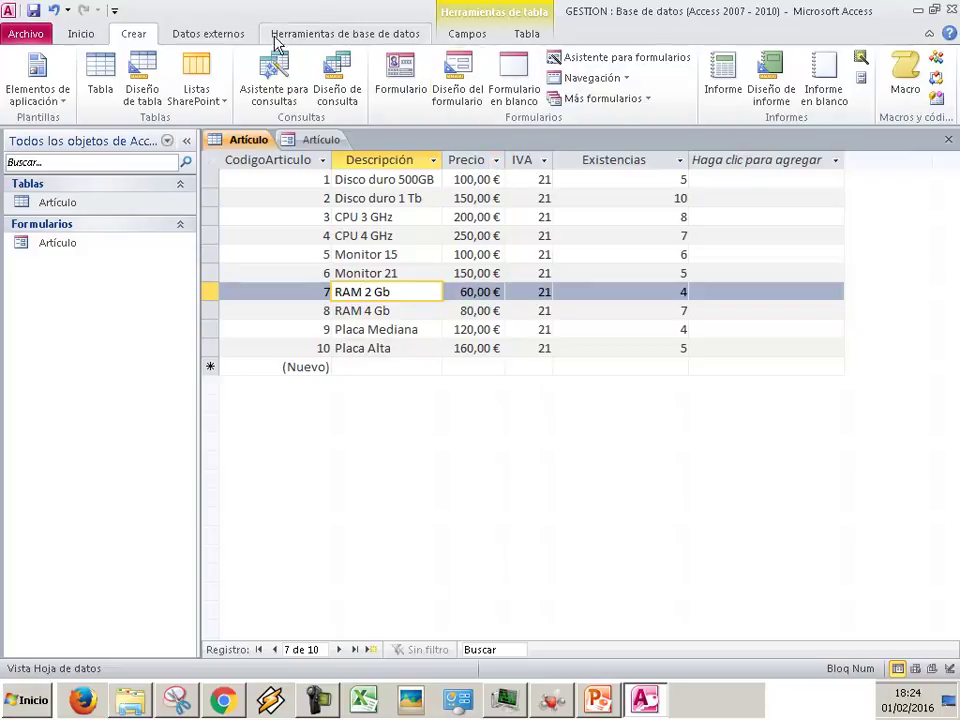
- Create a new blank database and open its initial table in Design view, saving the table as Articulo
left_click(18, 40)
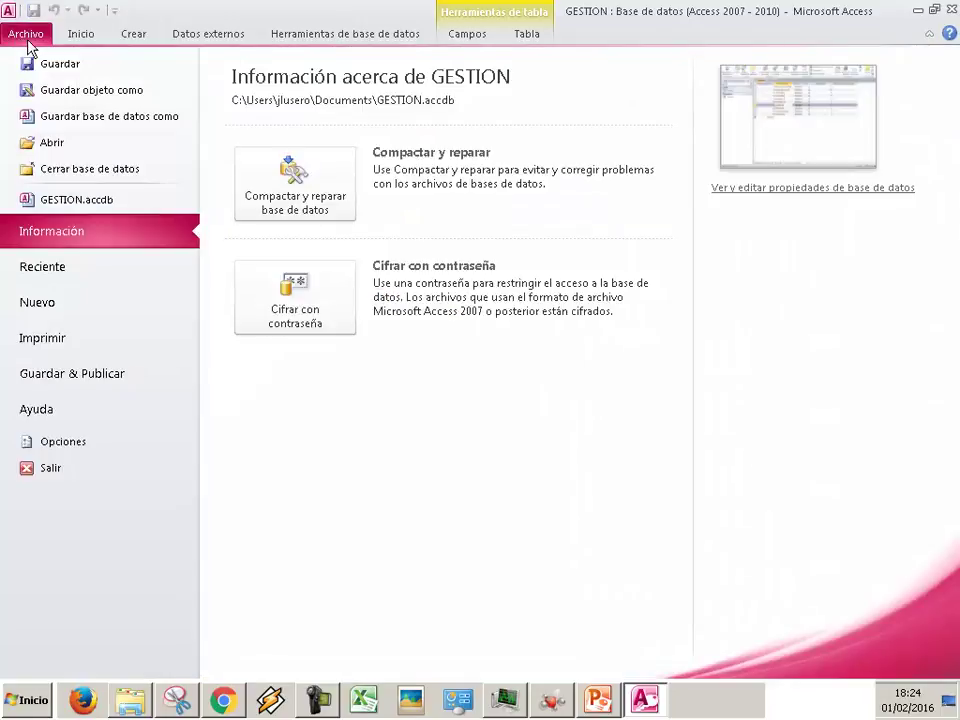
left_click(86, 304)
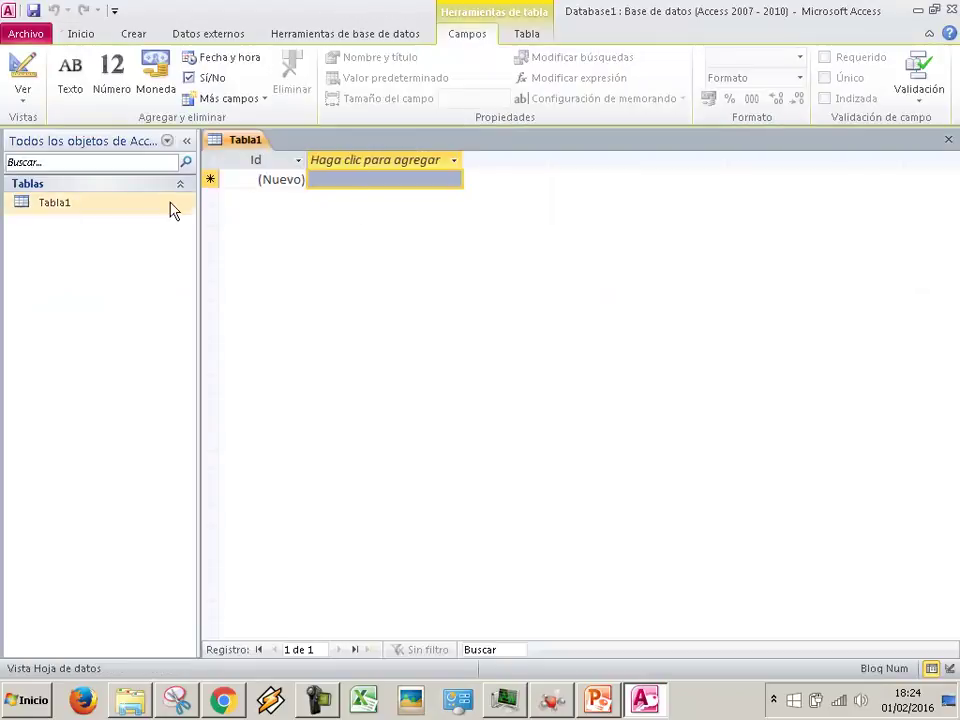
left_click(27, 94)
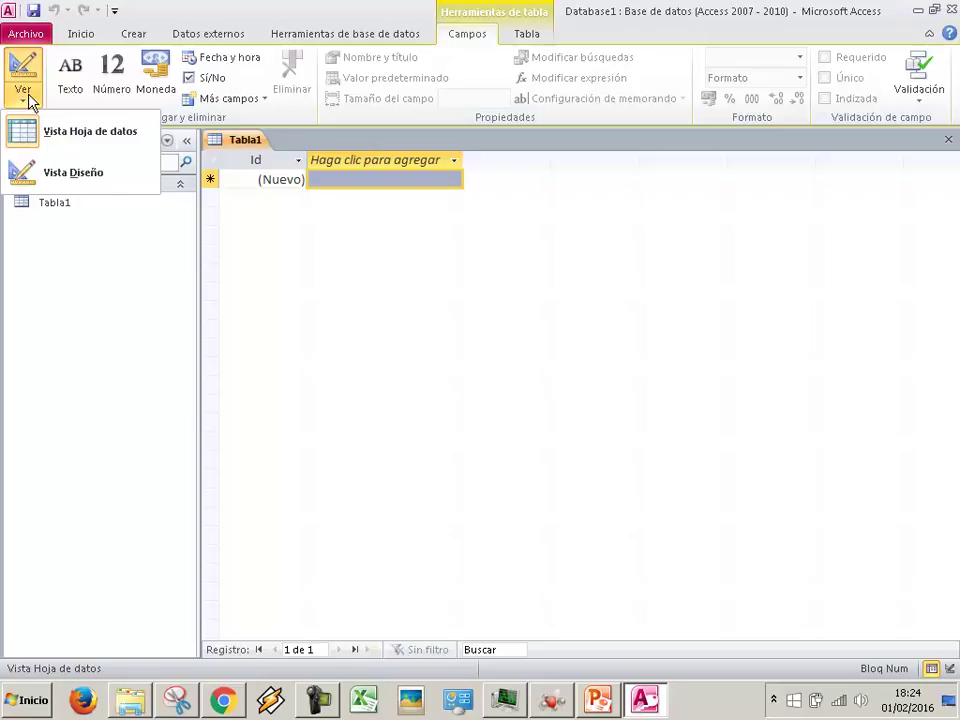
left_click(73, 172)
type("Articulo")
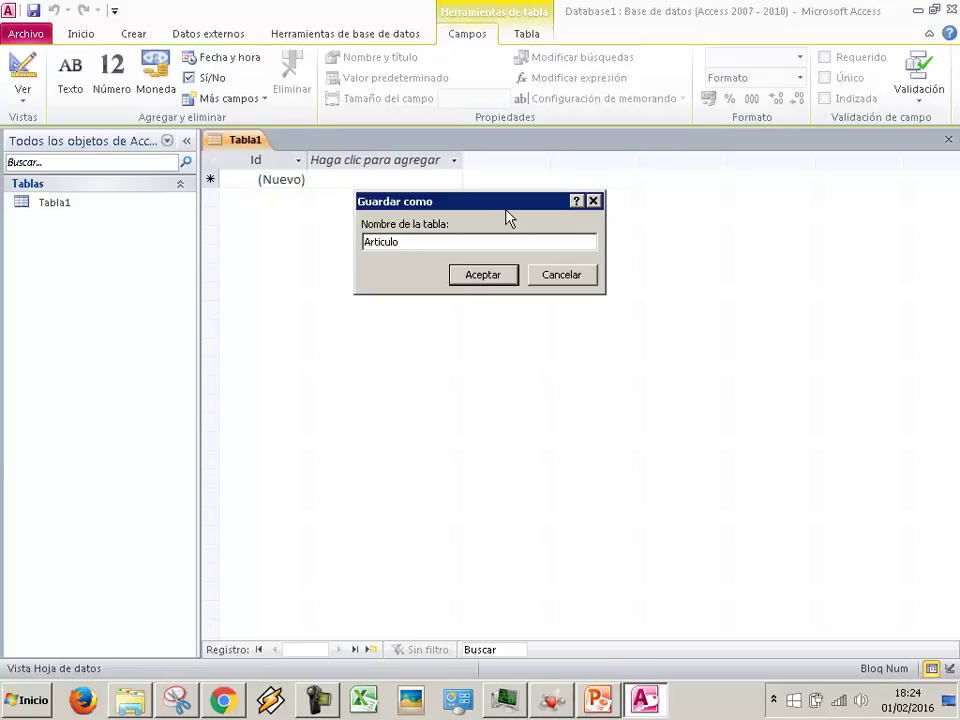
key("Return")
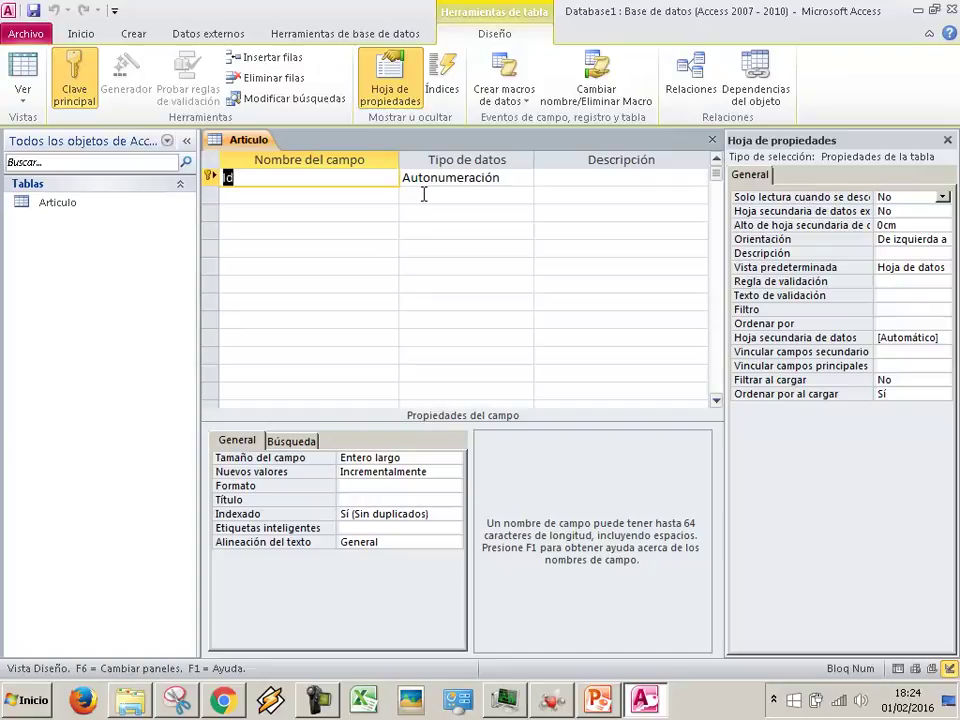
- Rename the Id field to CodigoArticulo, keeping Autonumeración as its data type
type("CodigoA")
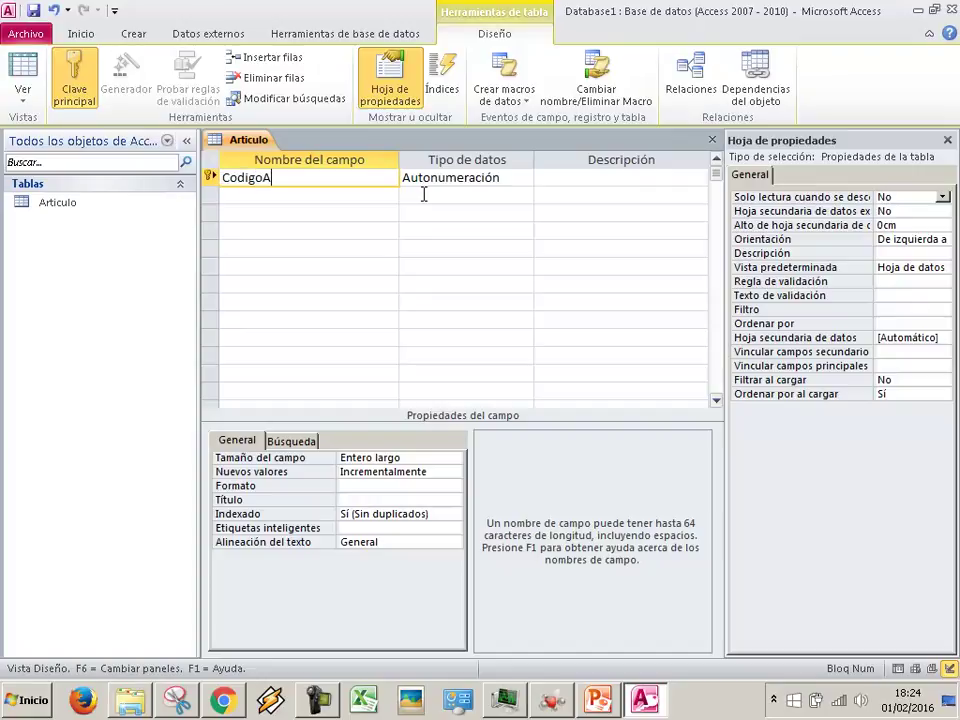
type("rticulo")
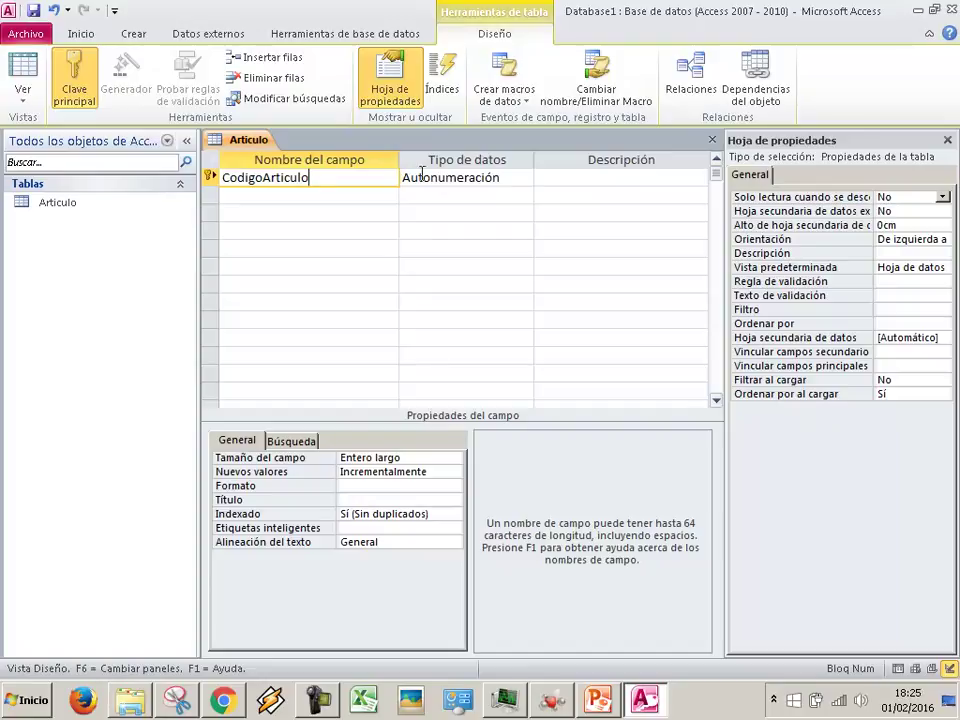
left_click(488, 178)
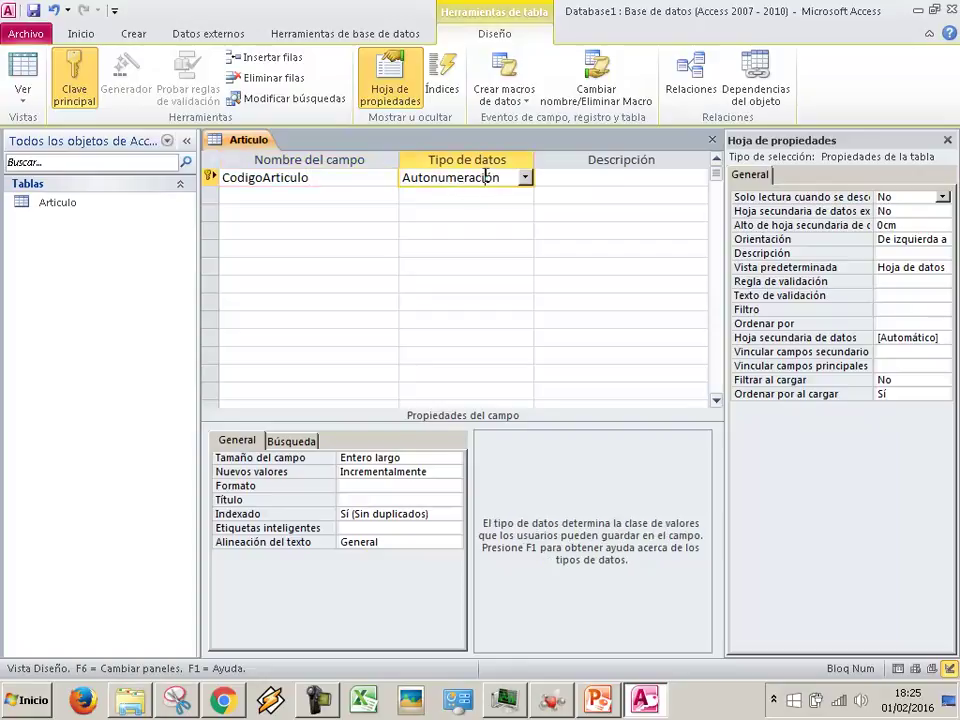
- Add a field named DescripcionArticulo with data type Texto and the title Descripción
left_click(258, 196)
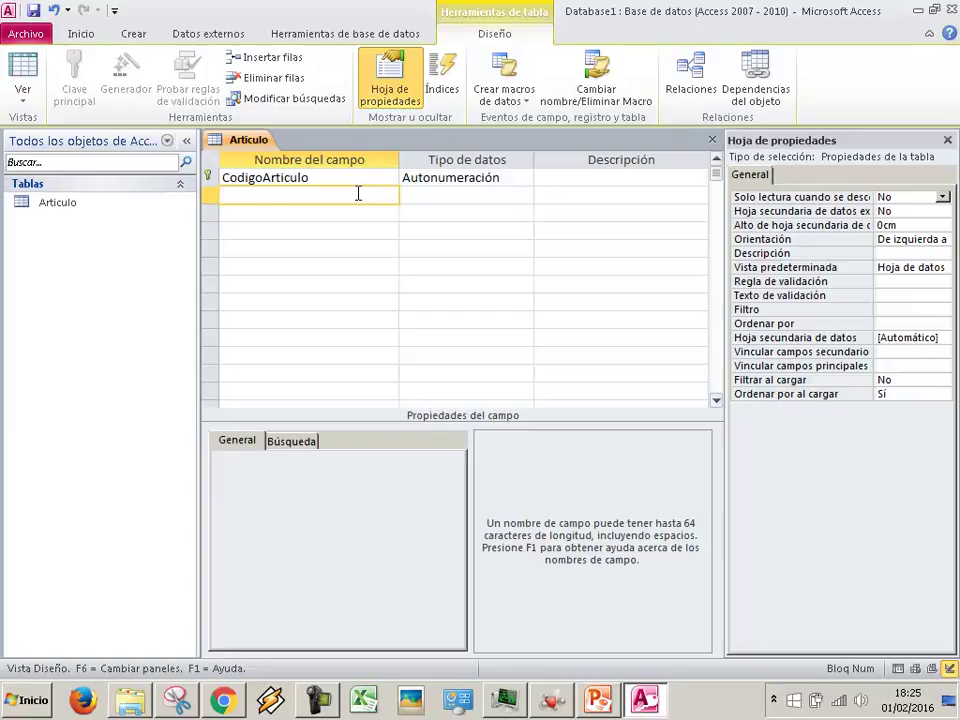
type("DescripcionArticulo")
key("Tab")
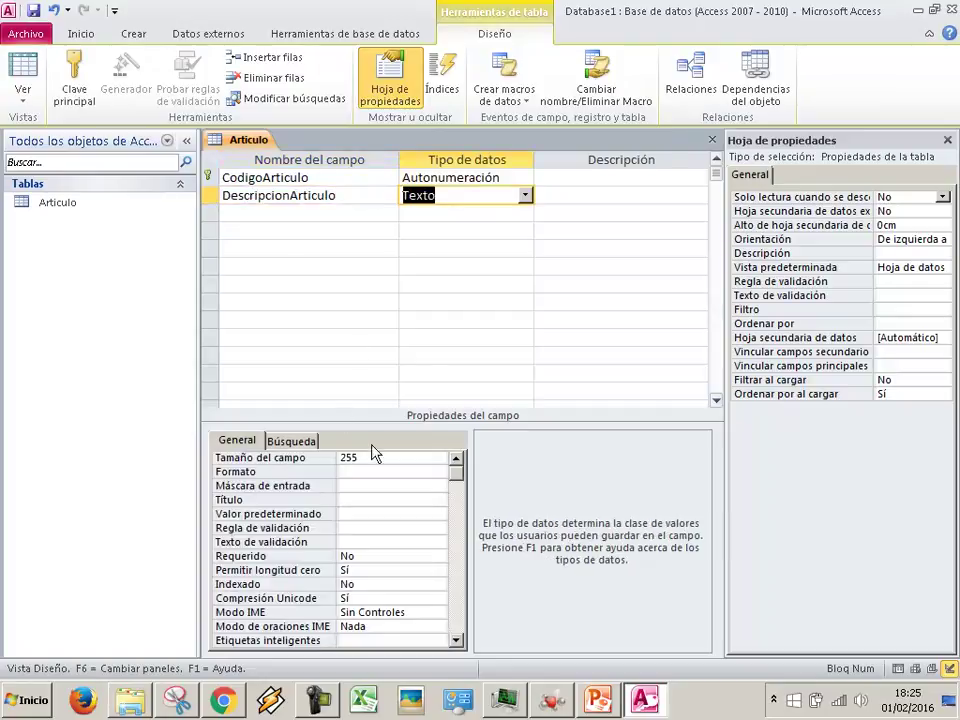
left_click(356, 503)
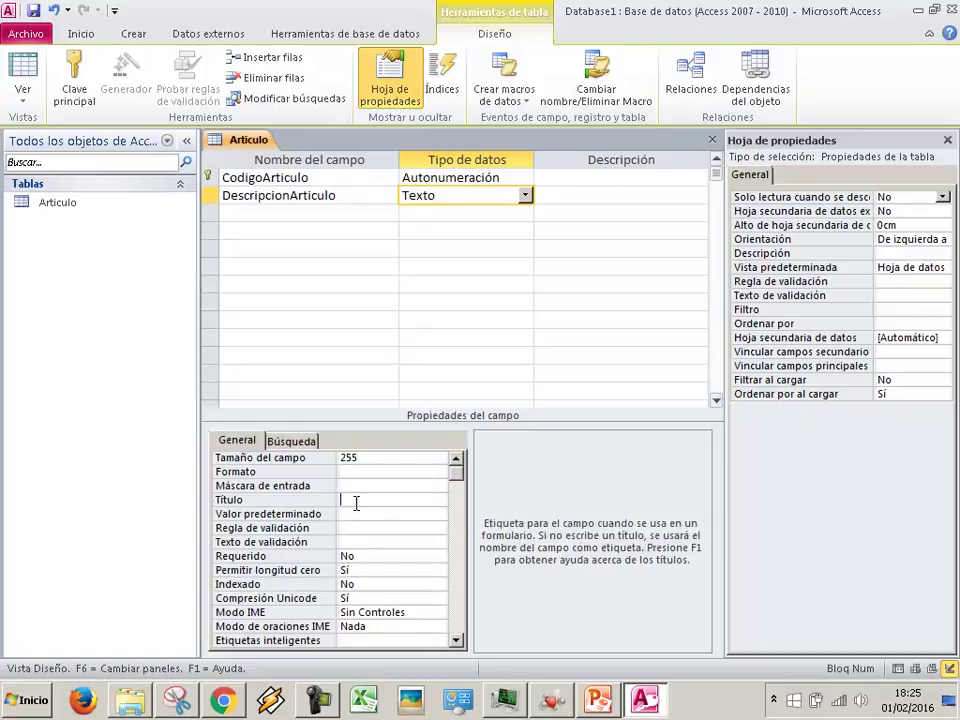
type("Descripción")
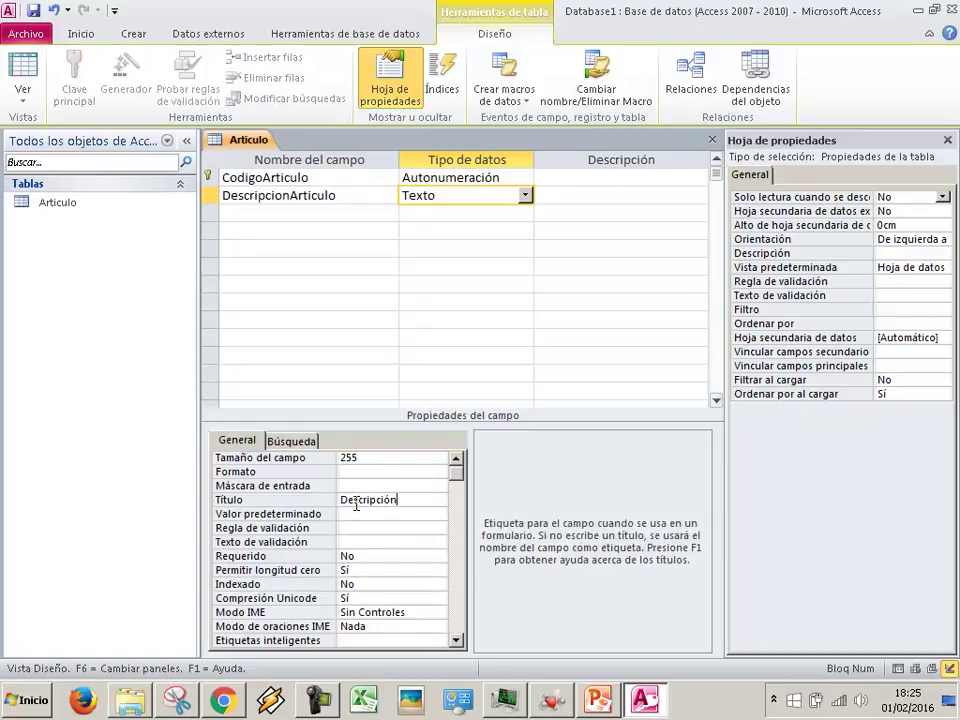
key("Return")
- Set the title of the CodigoArticulo field to Código
left_click(315, 177)
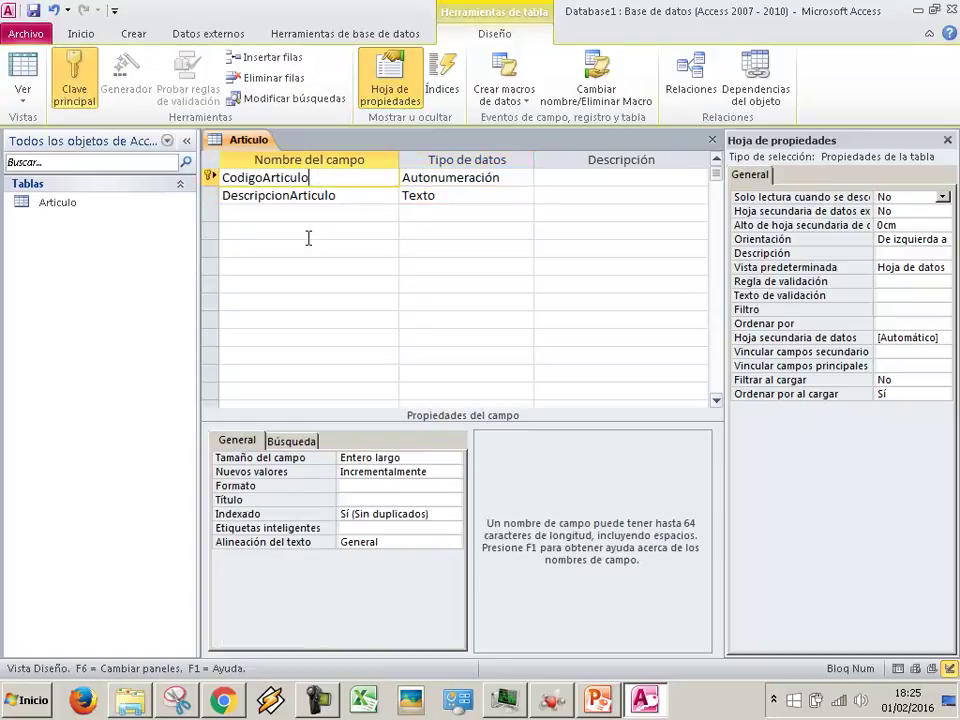
left_click(344, 500)
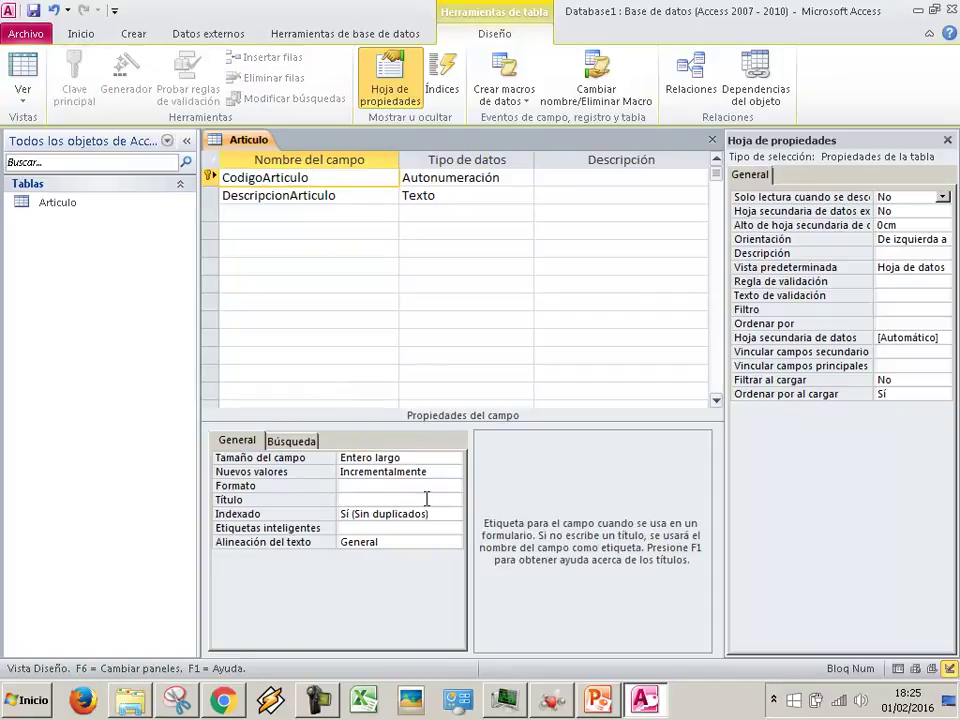
type("Código")
key("Return")
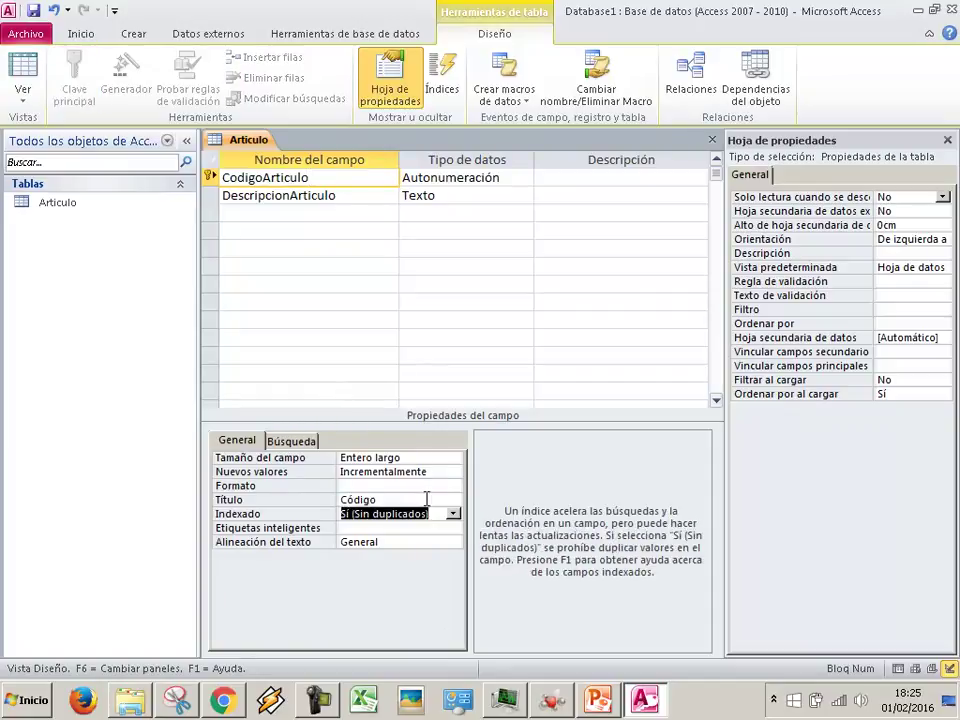
- Remove the primary key from the CodigoArticulo field and assign it to the same field again
key("F6")
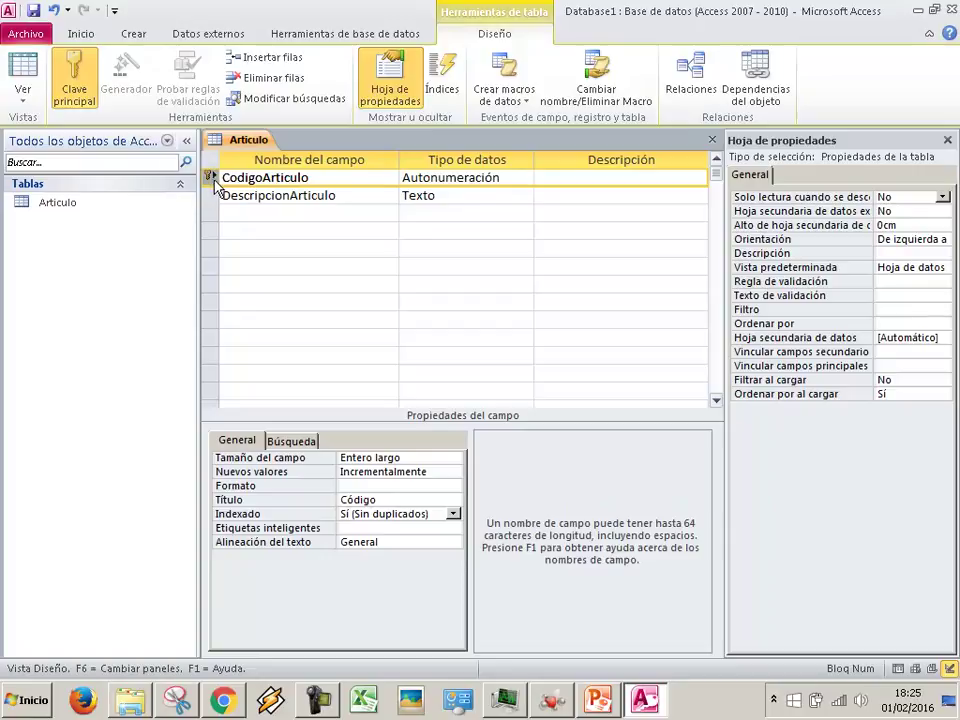
left_click(75, 90)
left_click(242, 215)
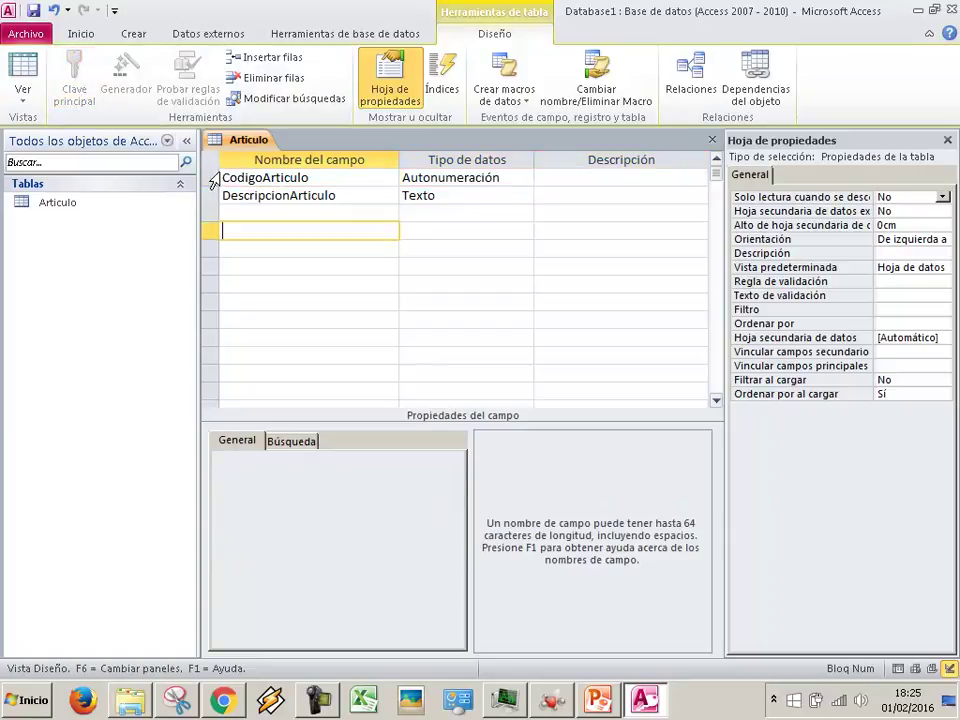
left_click(214, 183)
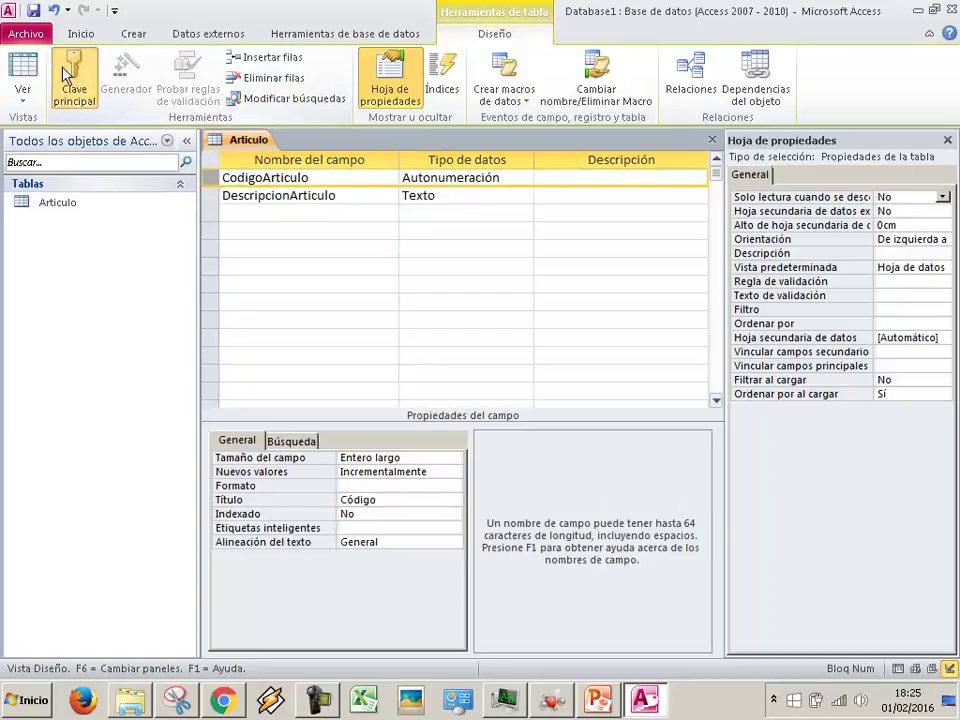
left_click(75, 92)
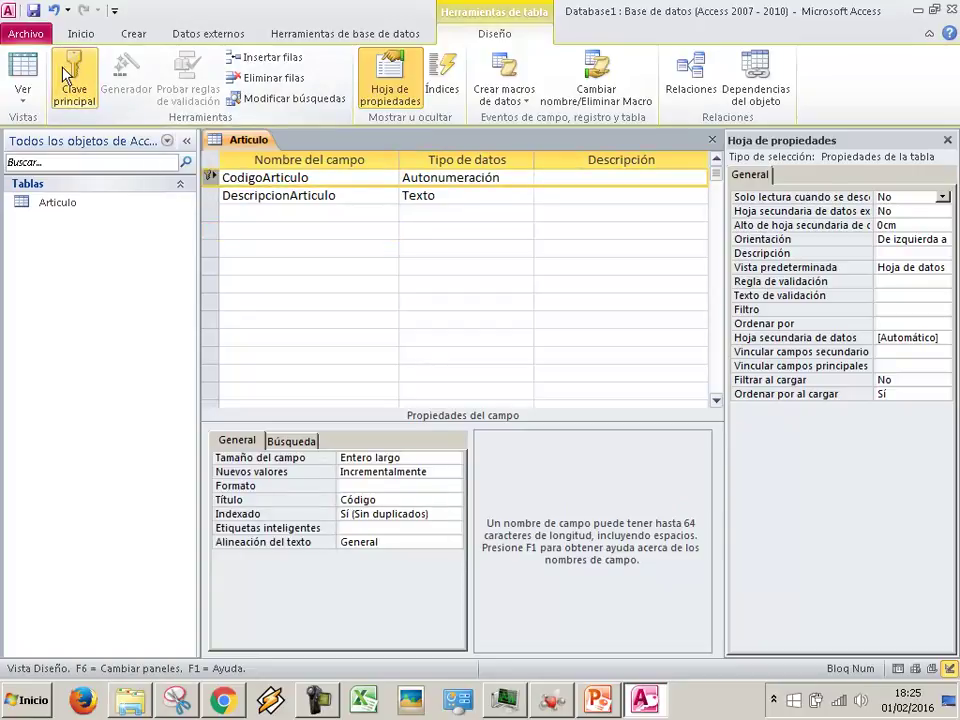
- Make the DescripcionArticulo field mandatory by setting Requerido to Sí
left_click(288, 197)
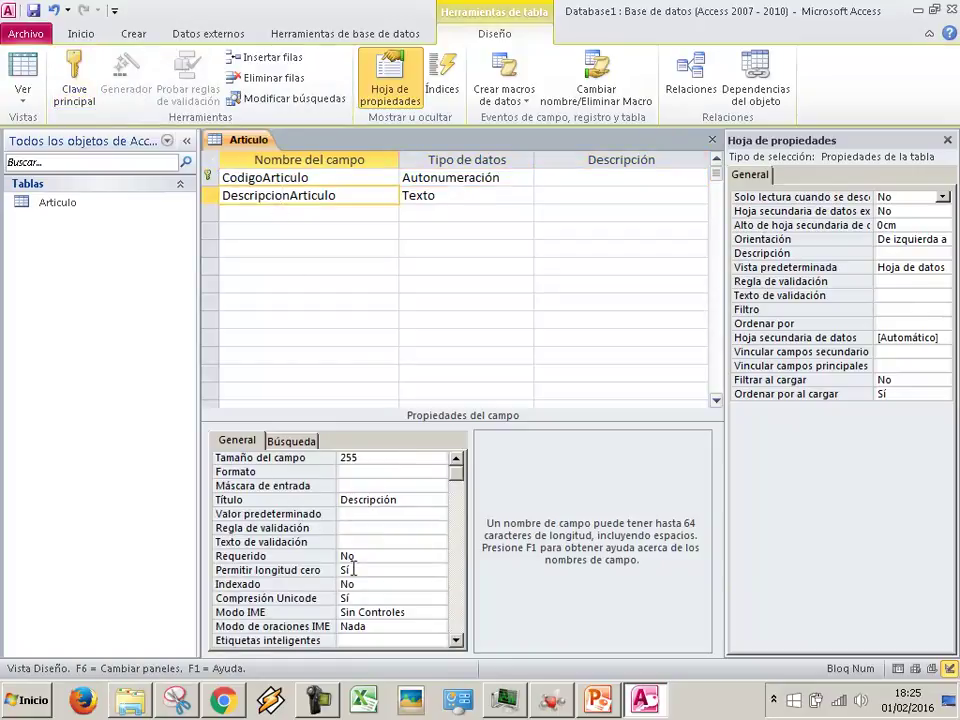
left_click(388, 556)
left_click(438, 556)
left_click(420, 566)
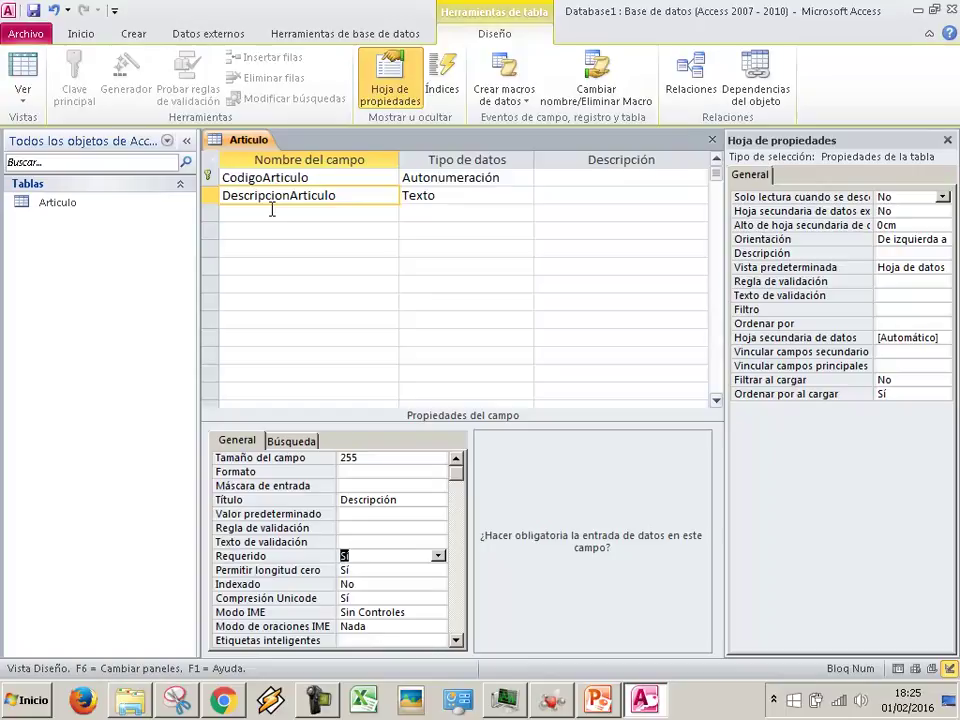
- Add a field named PrecioArticulo with data type Moneda and the title Precio
left_click(270, 211)
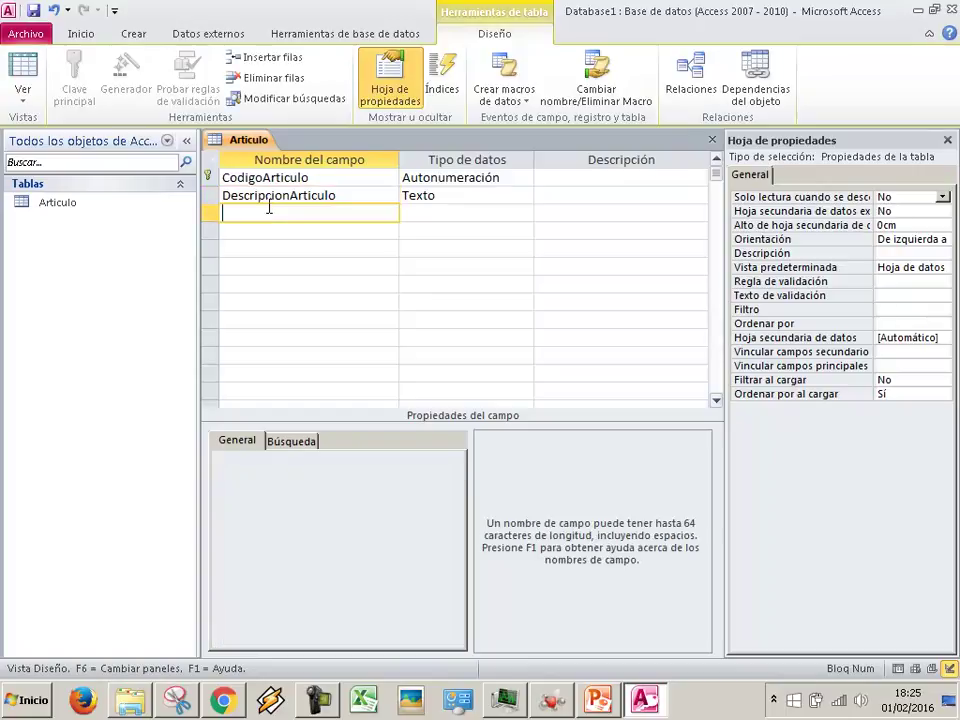
type("PrecioAr")
key("BackSpace")
key("BackSpace")
type("Articulo")
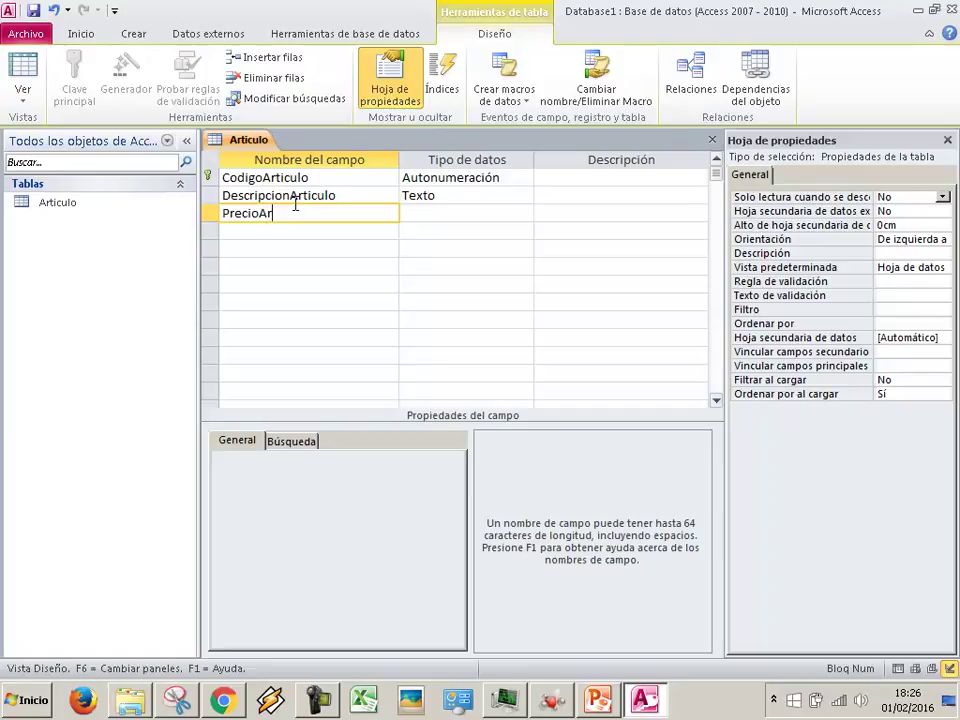
key("Tab")
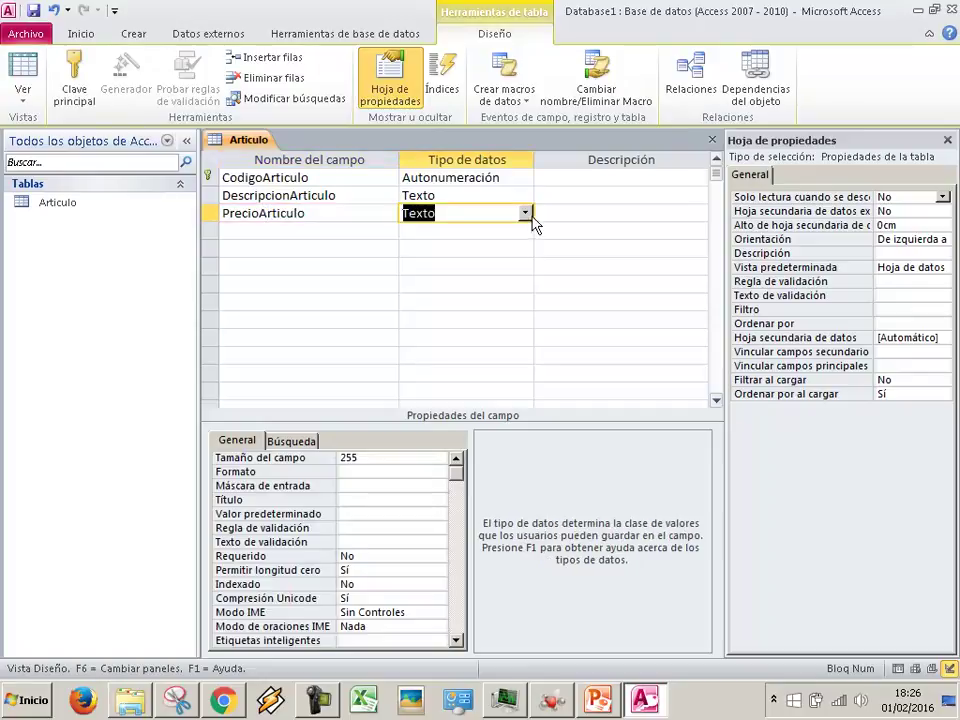
left_click(524, 213)
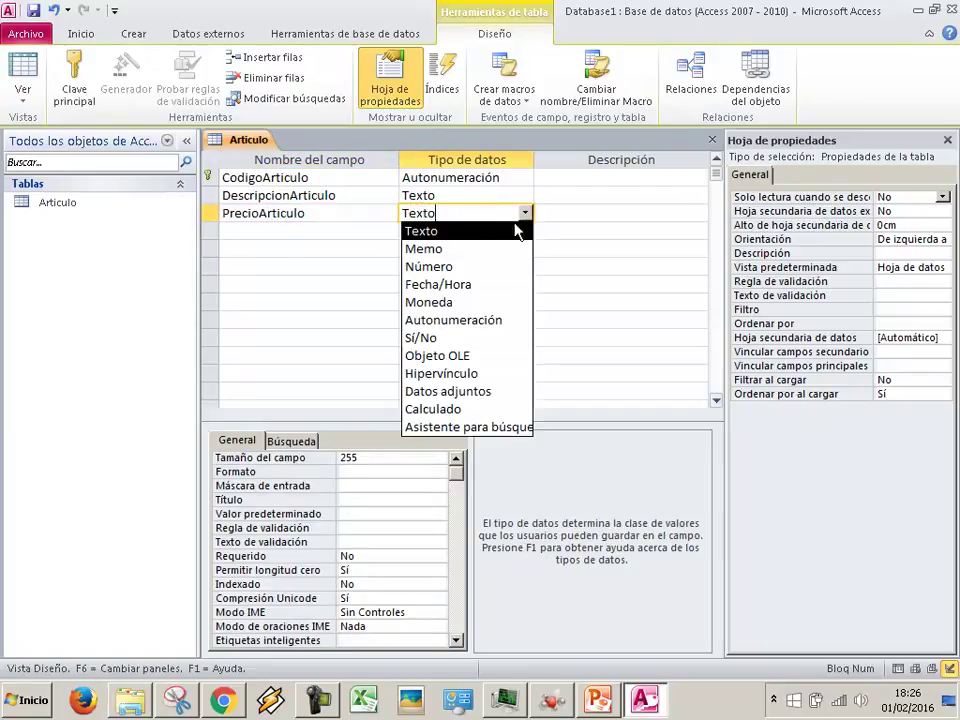
left_click(452, 302)
left_click(363, 497)
type("Precio")
left_click(391, 513)
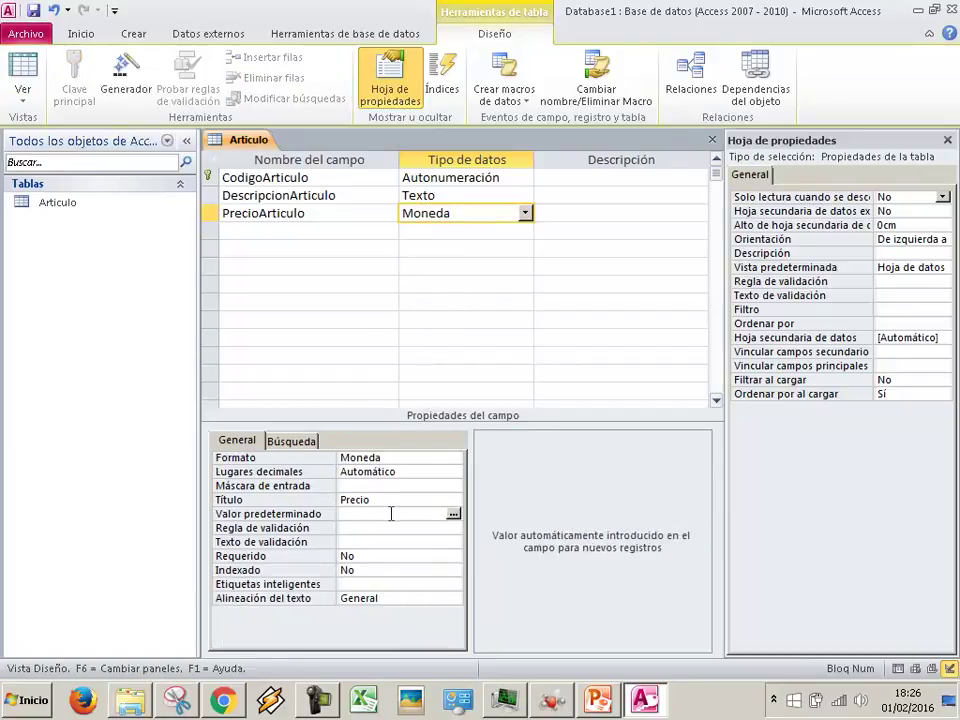
- Set the number of decimal places of the PrecioArticulo field to 2
left_click(439, 558)
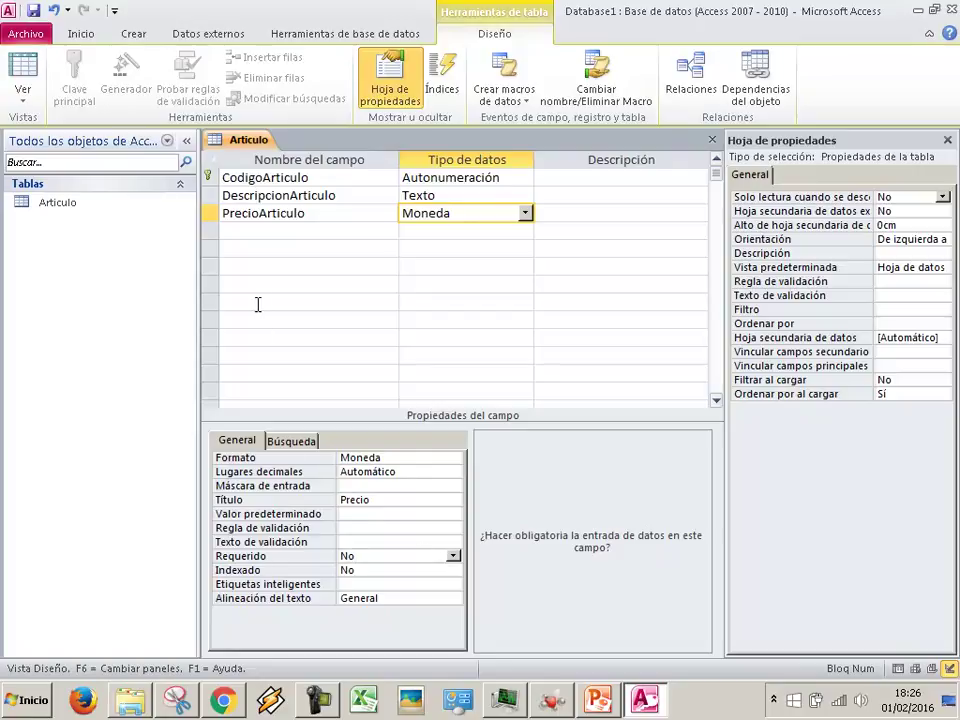
left_click(261, 230)
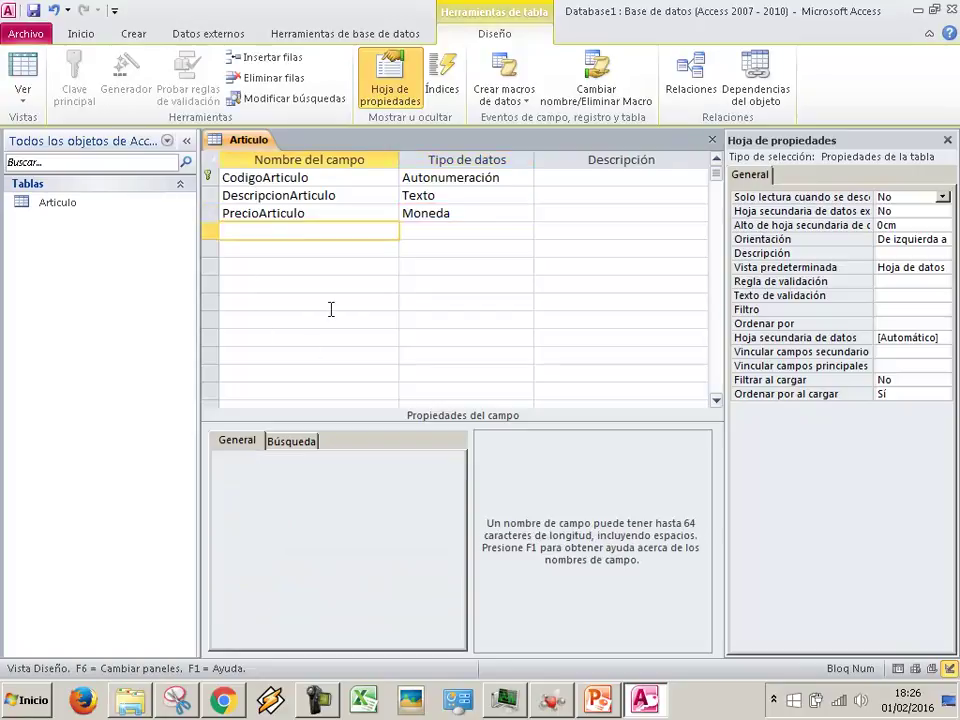
left_click(327, 222)
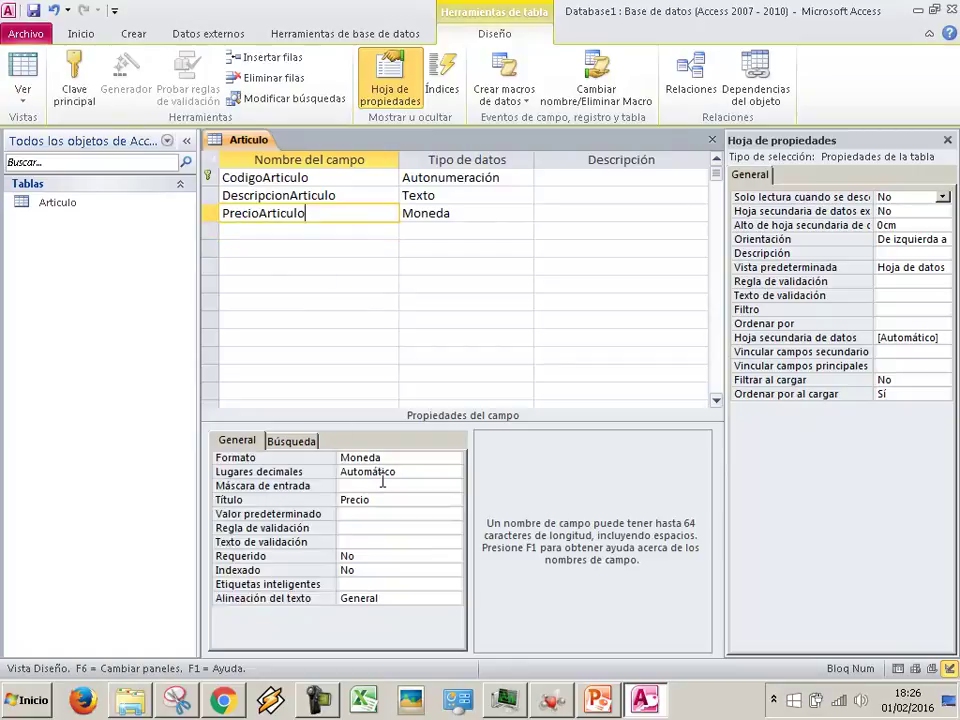
left_click(420, 484)
left_click(437, 469)
left_click(453, 471)
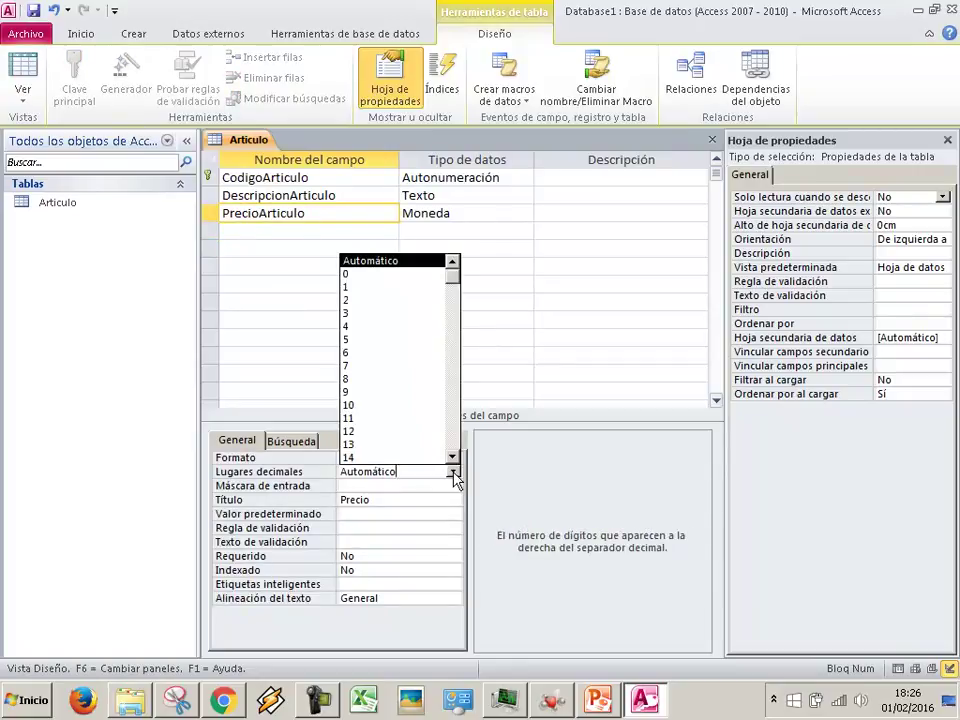
left_click(356, 301)
- Add a field named IVAArticulo with data type Número below PrecioArticulo
left_click(295, 236)
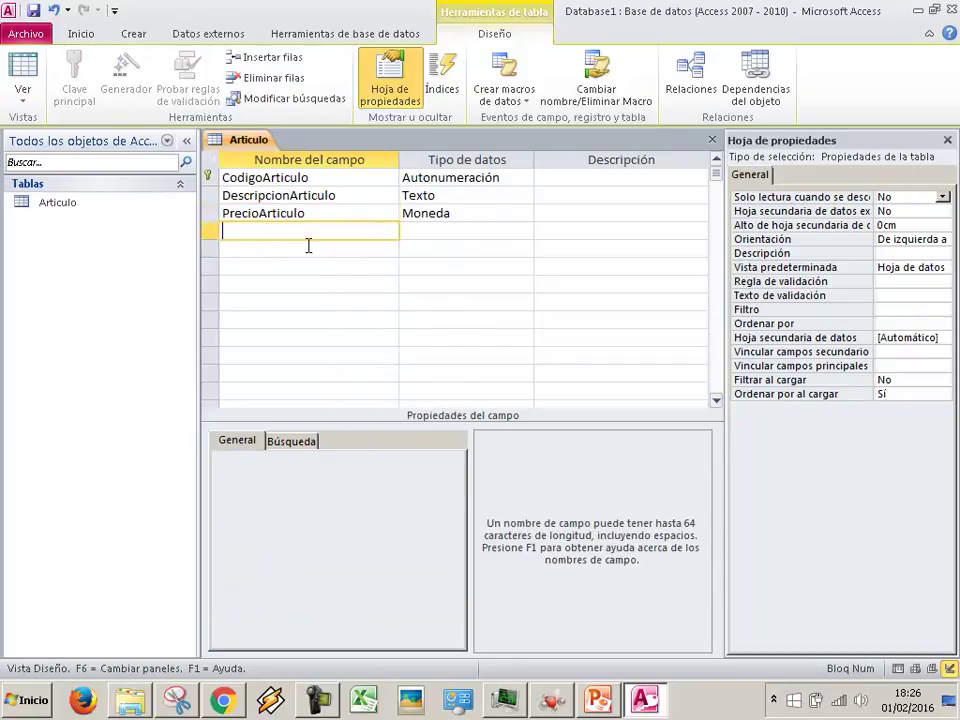
type("IVAArticulo")
key("Tab")
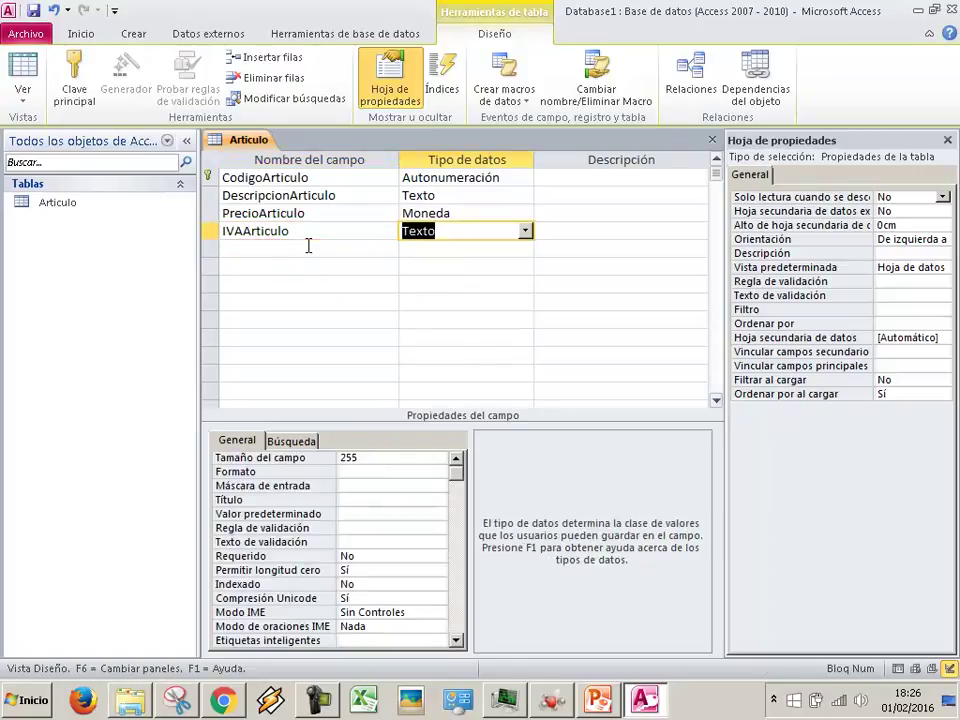
key("alt+Down")
key("Down")
key("Down")
key("Down")
key("Down")
key("Up")
key("Up")
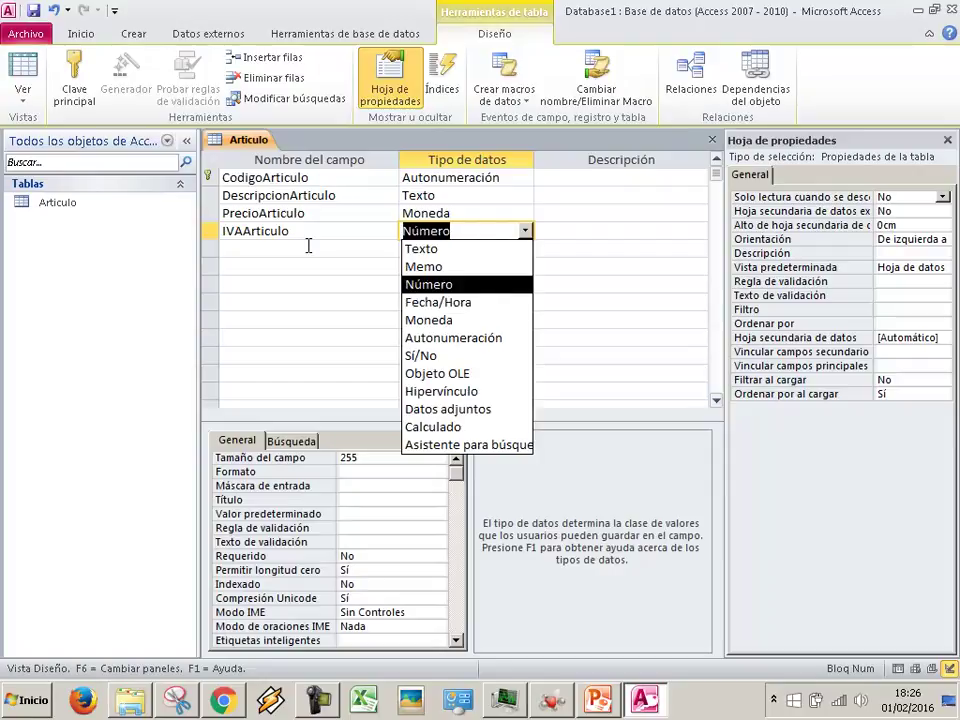
key("Tab")
- Set the title of the IVAArticulo field to IVA
left_click(352, 516)
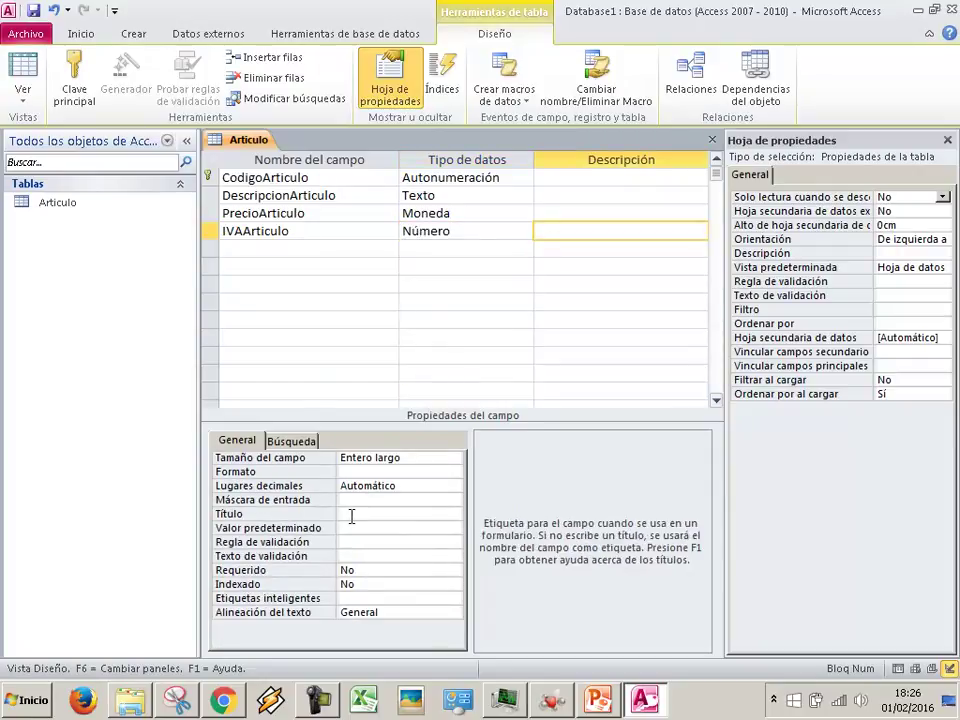
type("IVA")
key("Return")
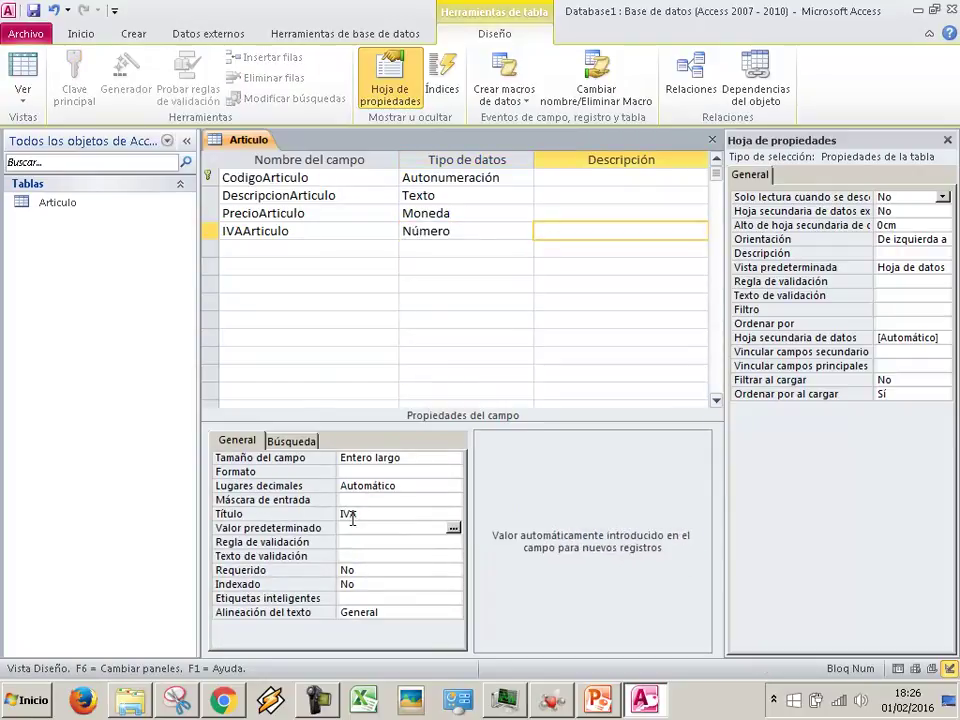
- Set the number of decimal places of the IVAArticulo field to 0
left_click(400, 471)
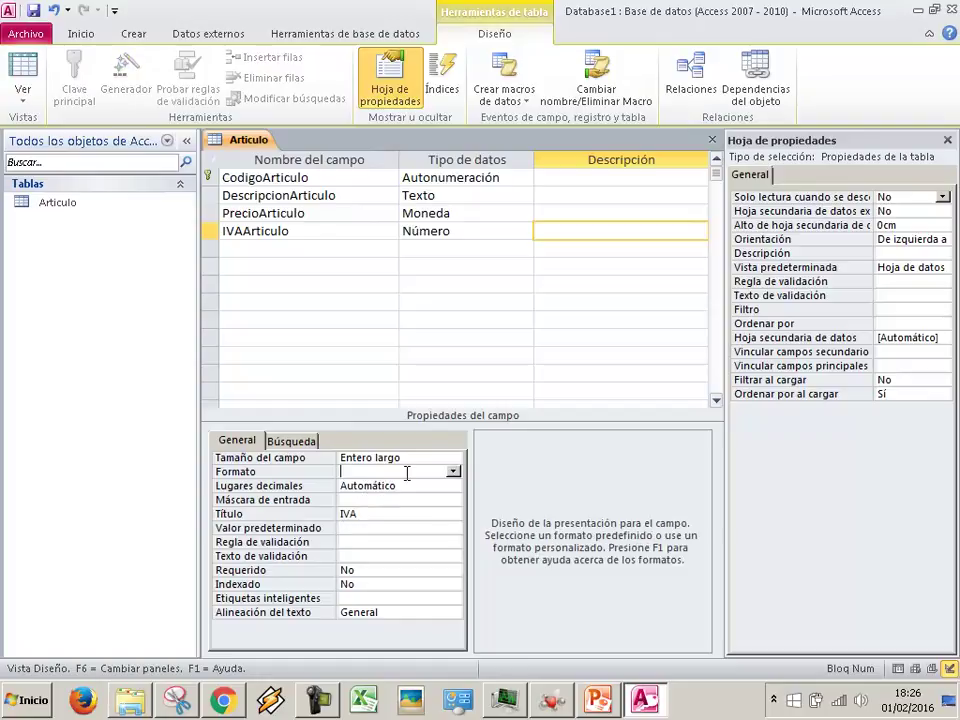
left_click(386, 500)
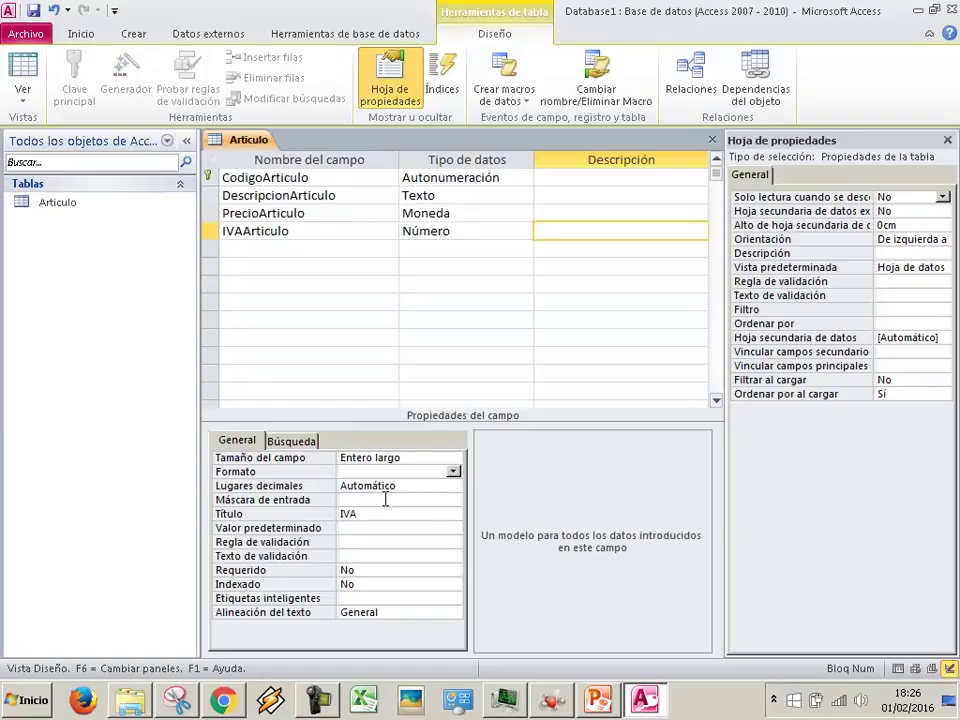
left_click(415, 485)
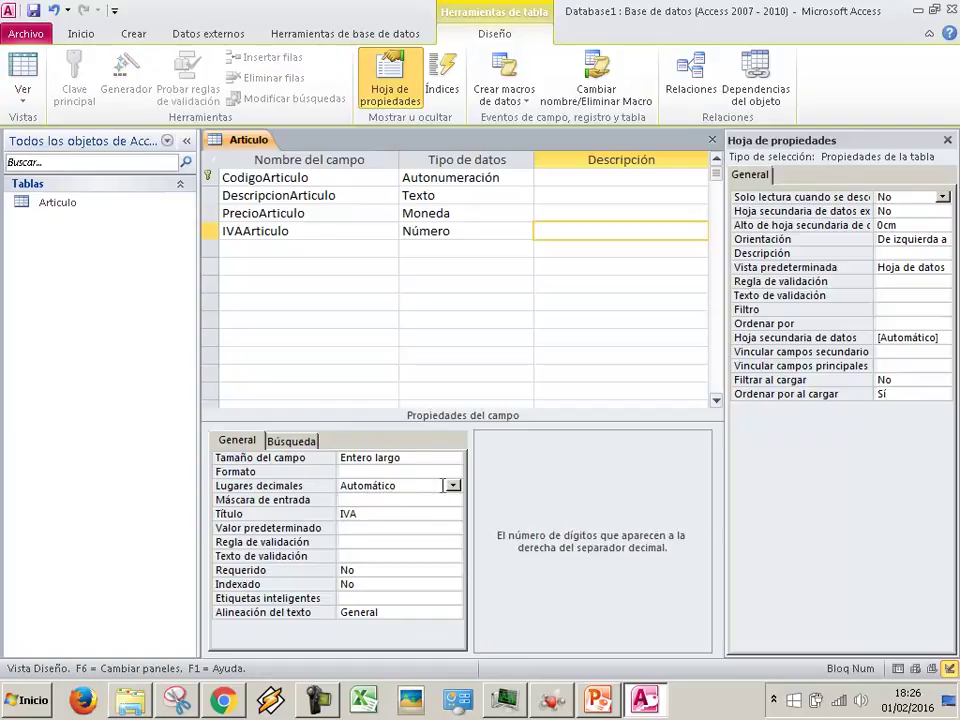
left_click(453, 485)
left_click(355, 288)
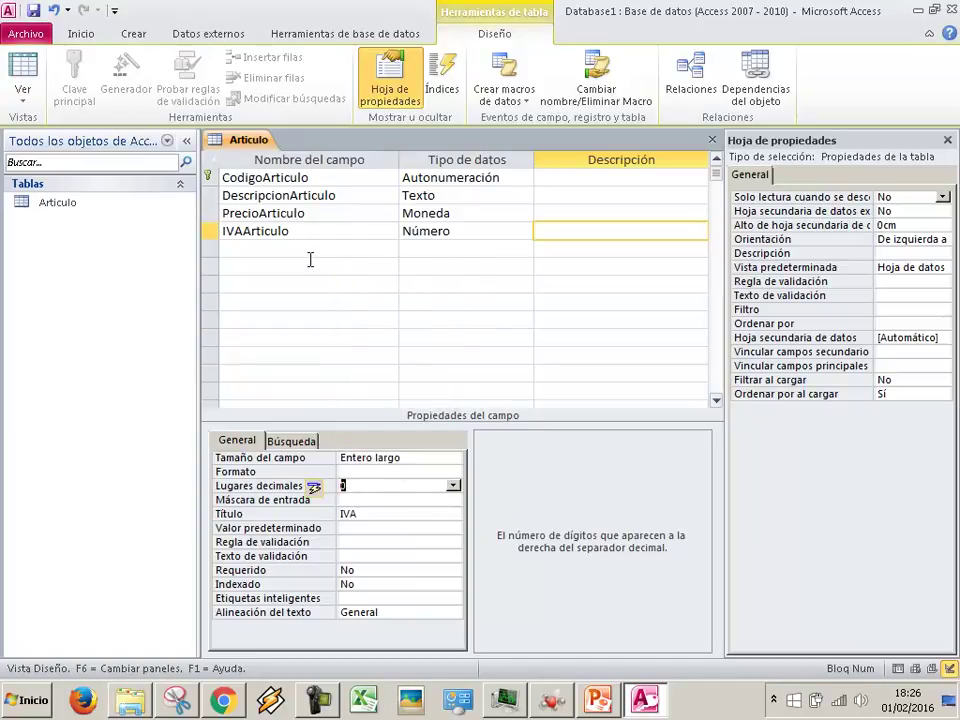
- Add a field named ExistenciasArticulo with data type Número and the title Existencias below IVAArticulo
left_click(318, 249)
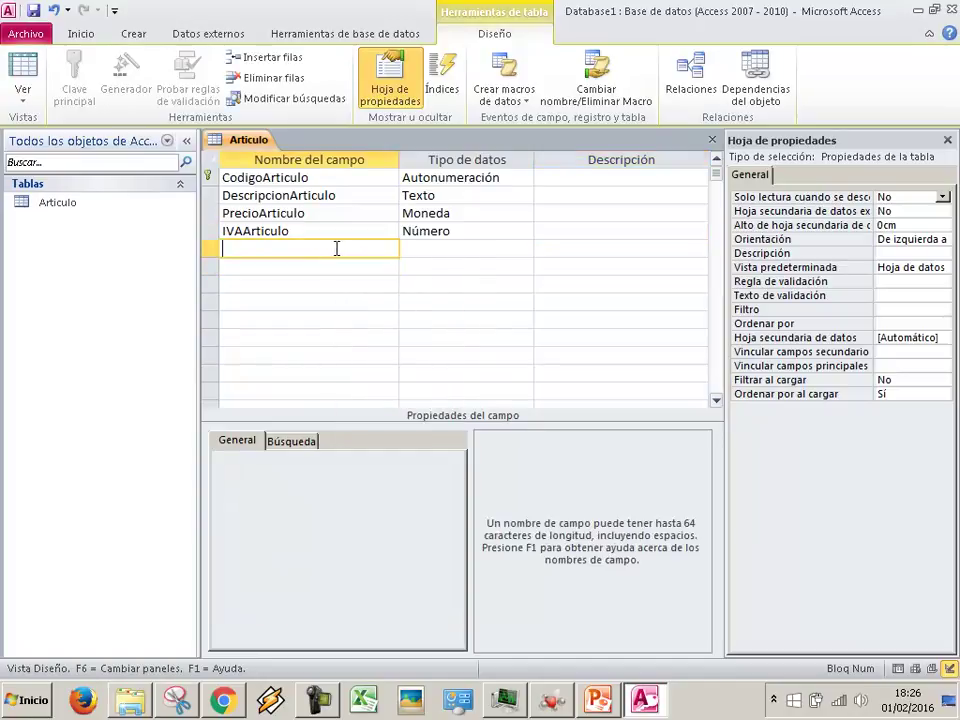
type("ExistenciasArticulo")
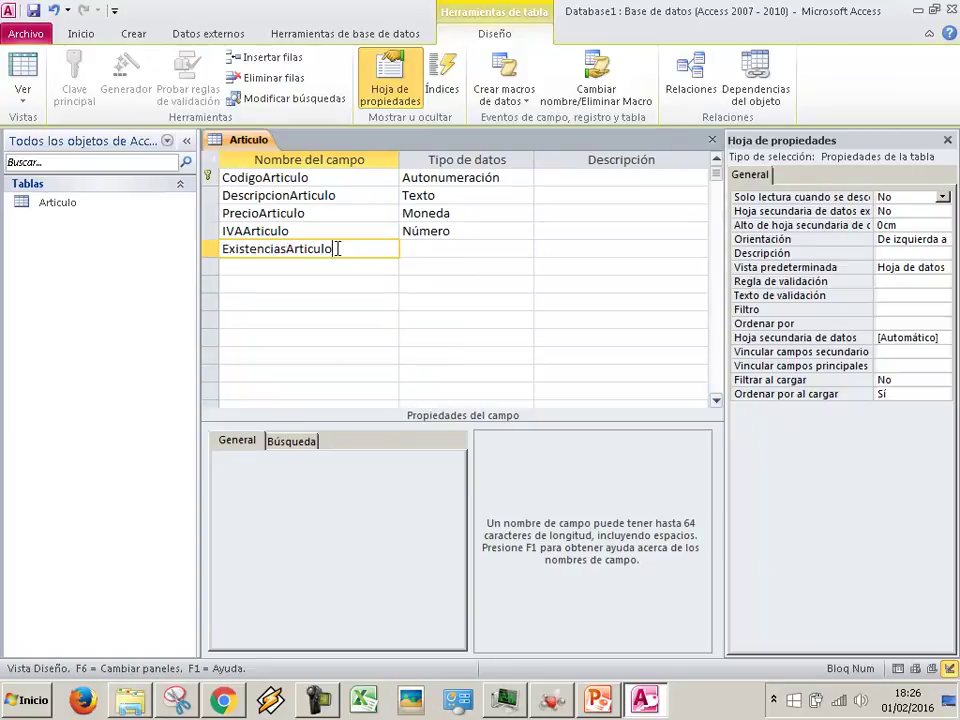
key("Tab")
key("alt+Down")
key("Down")
key("Down")
key("Down")
key("Up")
key("Tab")
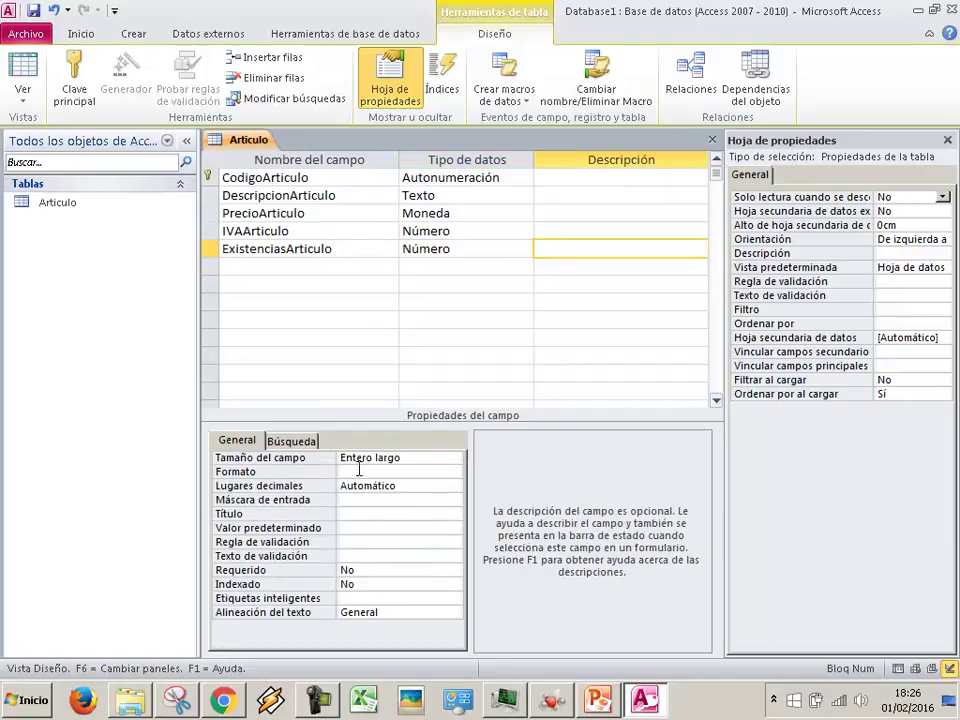
left_click(364, 514)
type("Existencias")
key("Return")
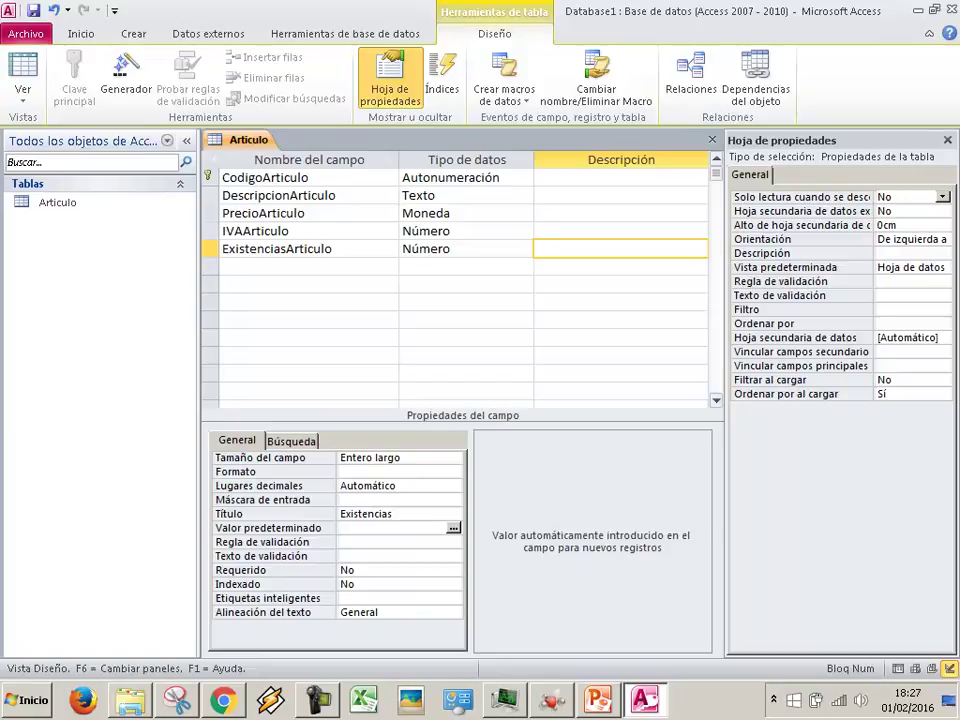
- Save the design of the Articulo table and close it
left_click(568, 374)
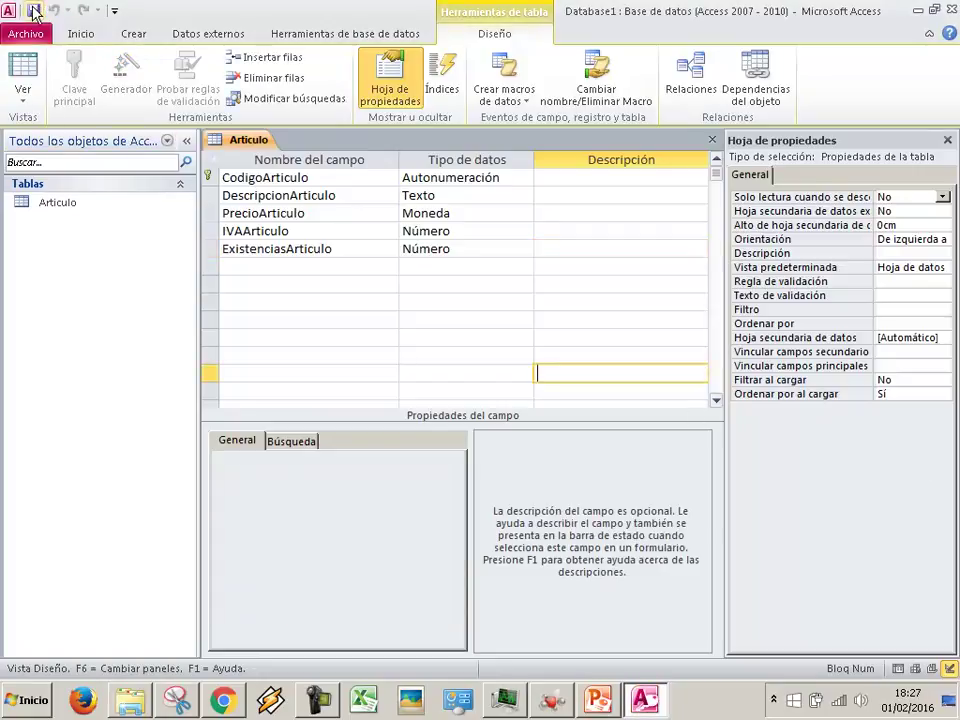
left_click(712, 140)
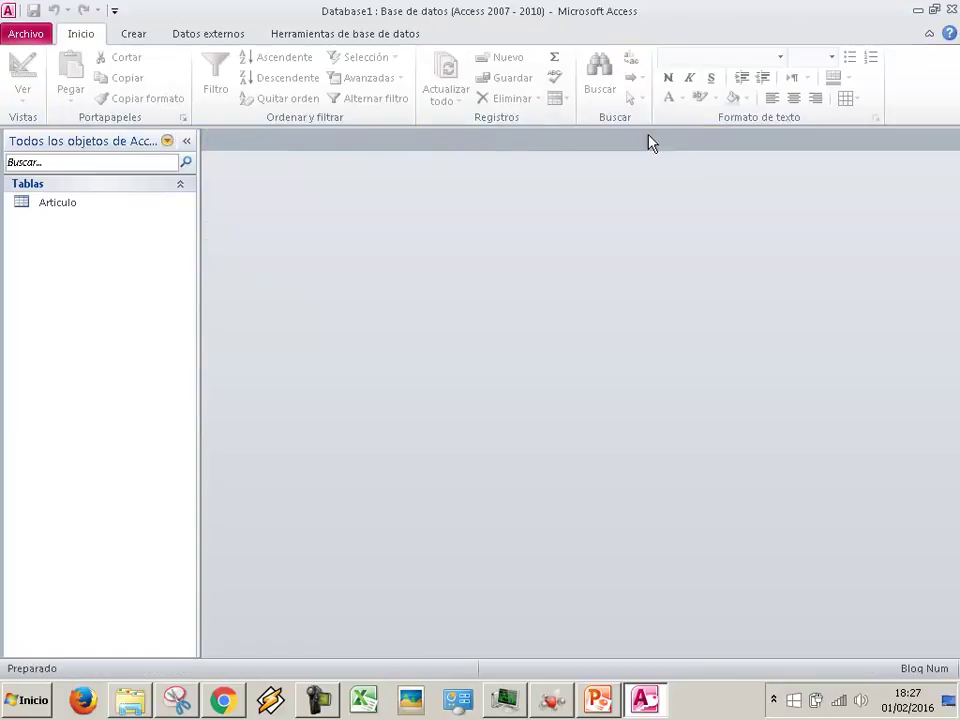
- Create a form titled Articulo with the form wizard, including all fields of the Articulo table in the Justificado layout
left_click(120, 40)
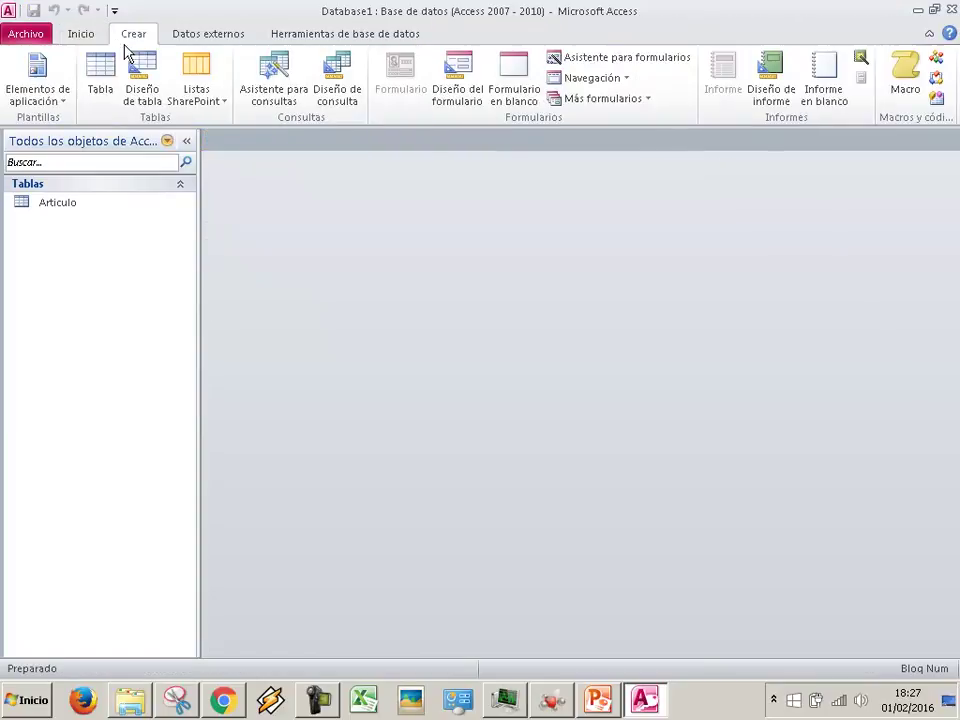
left_click(592, 58)
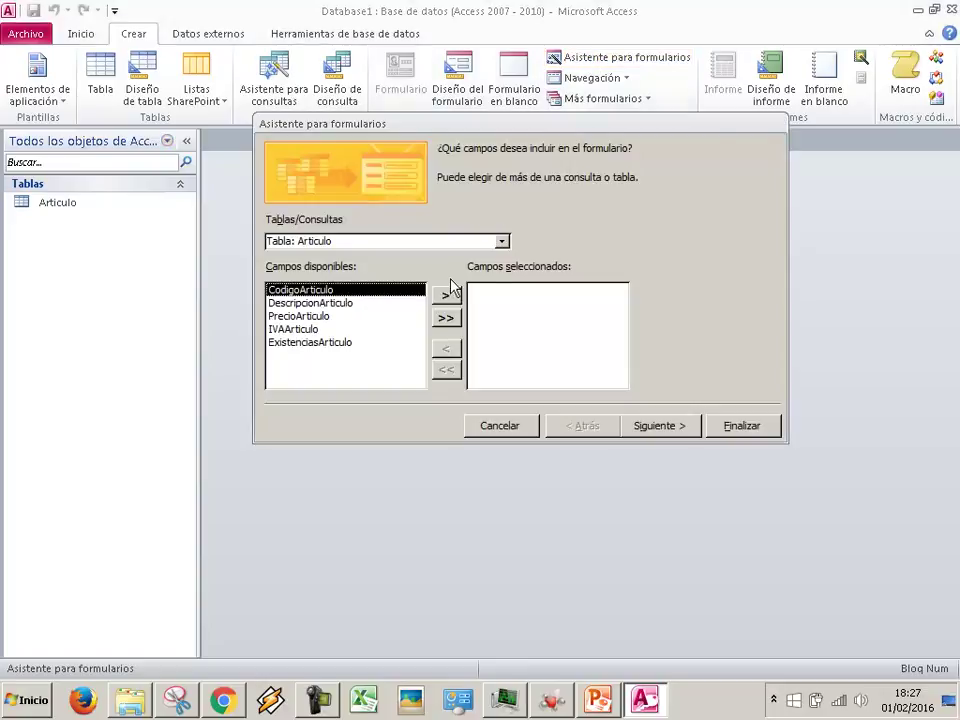
left_click(446, 317)
left_click(690, 424)
left_click(557, 284)
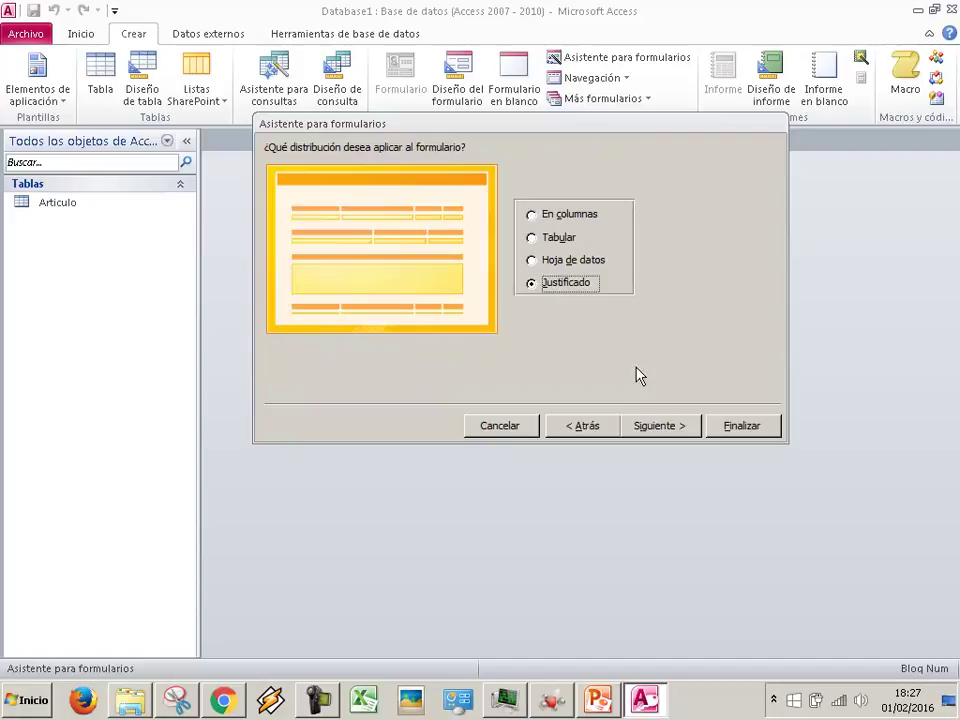
left_click(666, 427)
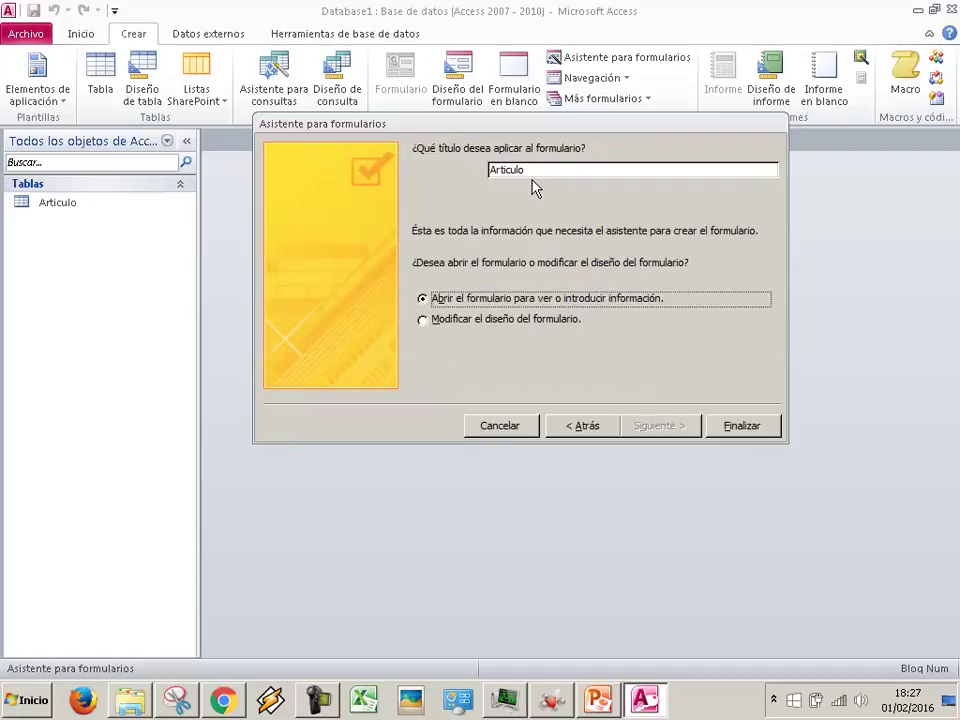
left_click(739, 423)
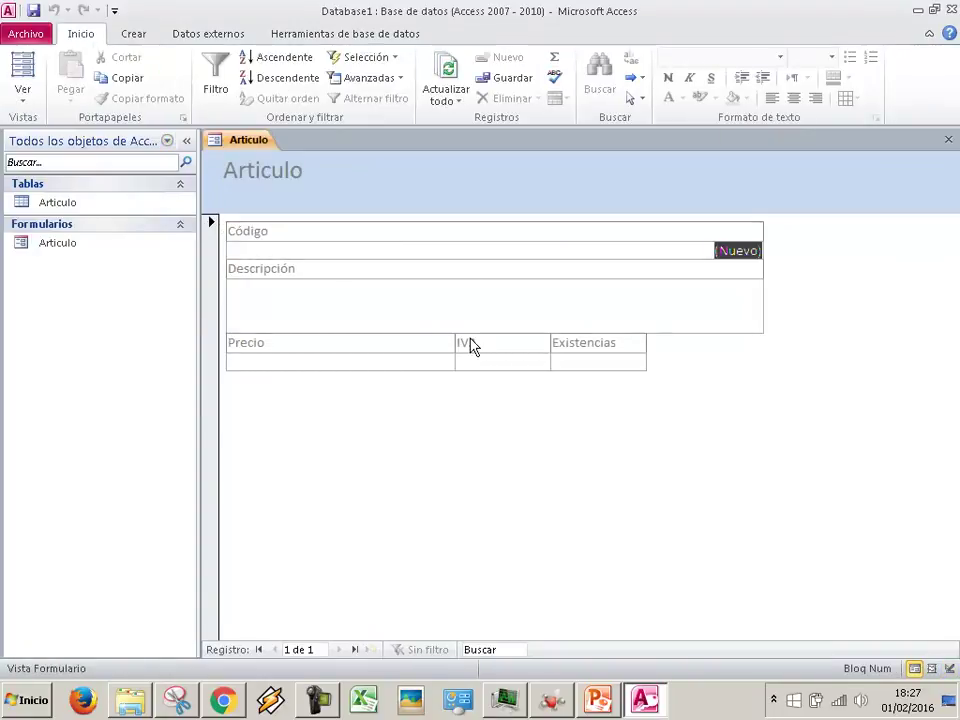
- Enter the first article in the form: description Disco Duro 500Gb, price 100, IVA 21 and stock 5
key("Tab")
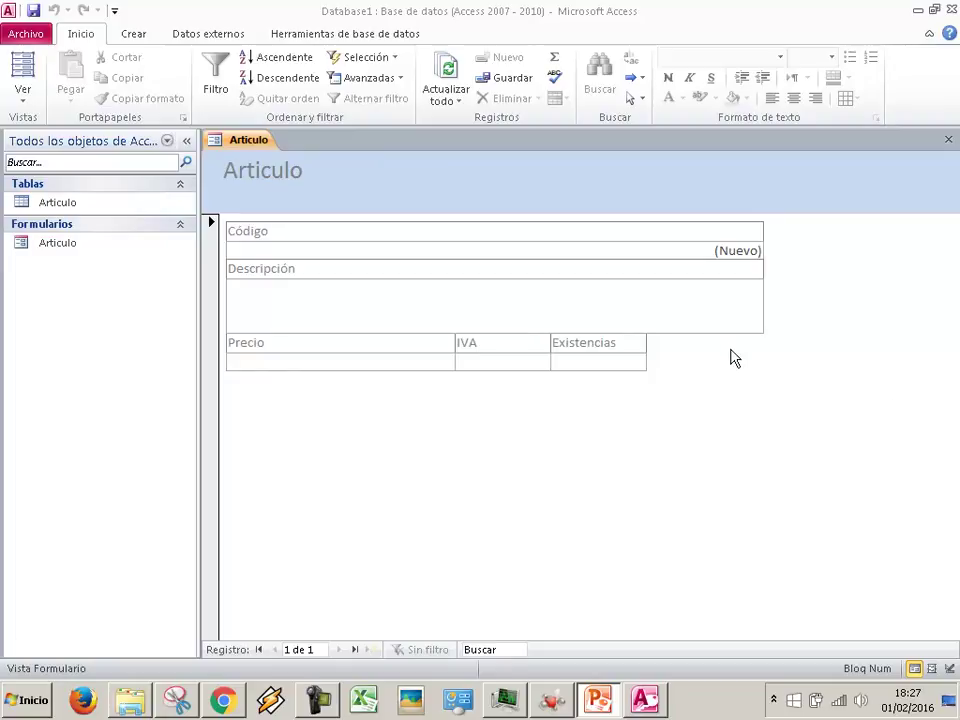
left_click(695, 307)
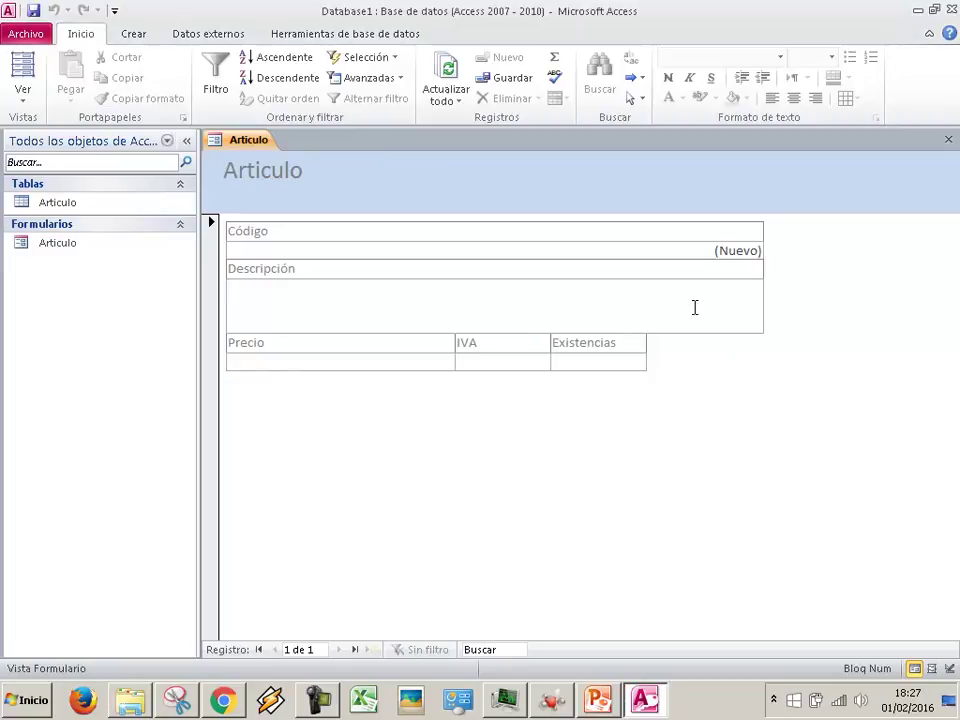
type("Disco Duro 500GB")
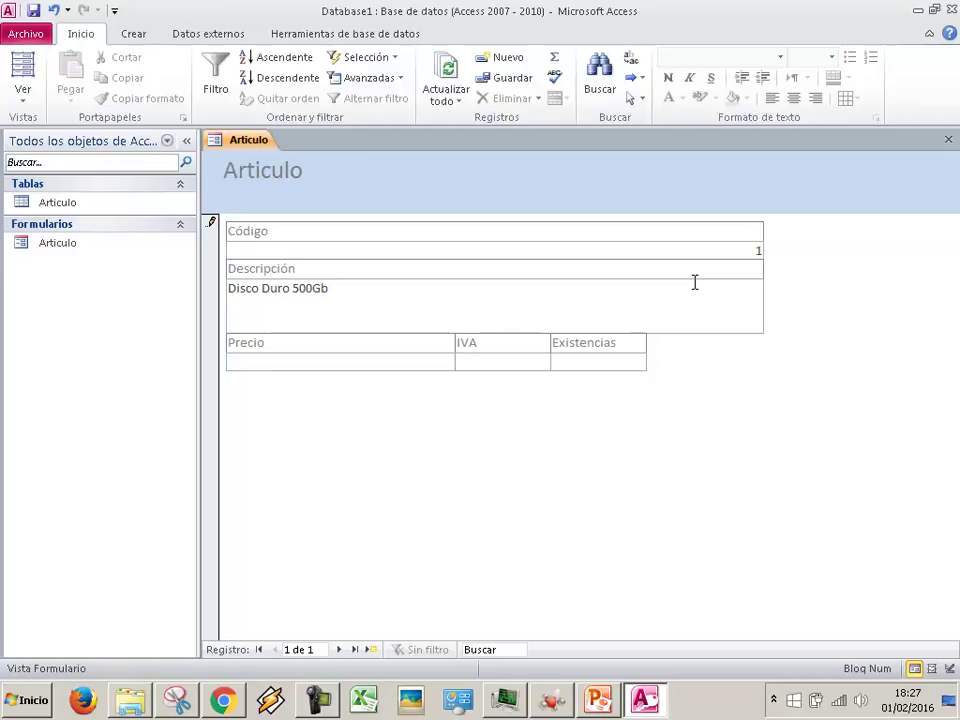
type("100")
key("Tab")
type("21")
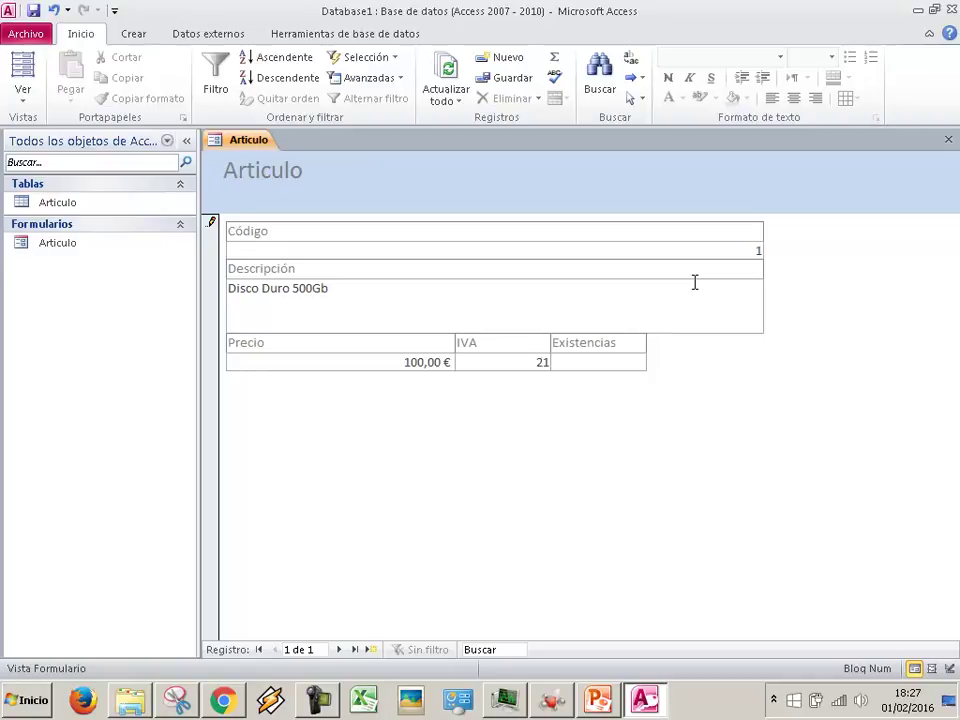
key("Tab")
type("5")
key("Tab")
key("Tab")
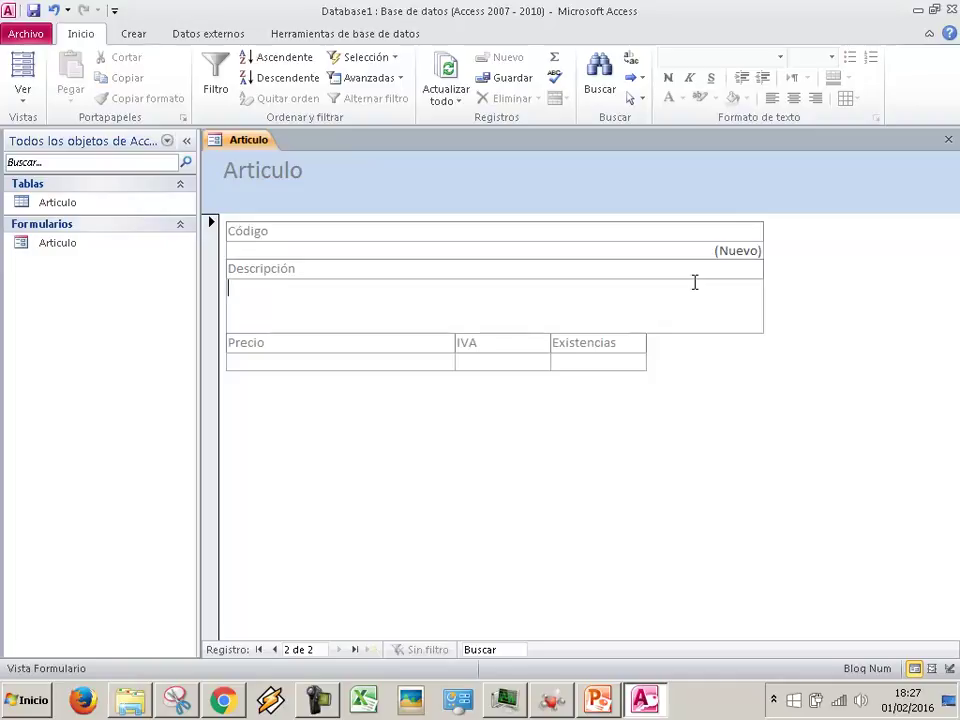
- Enter the second article: description Disco duro 1 Tb, price 150, IVA 21 and stock 10
type("Disco D")
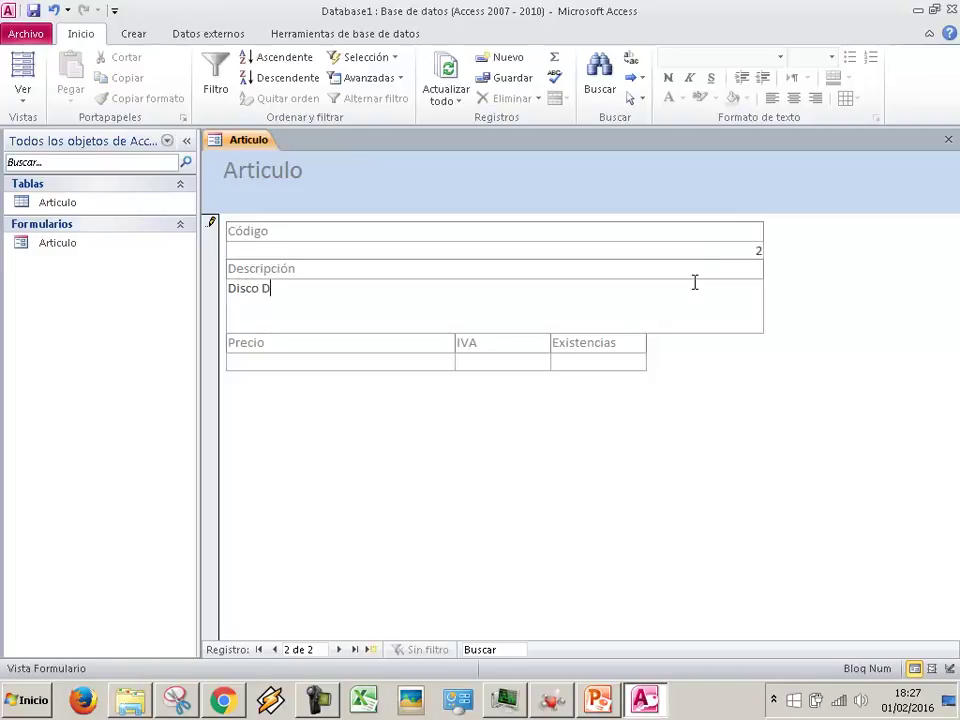
key("BackSpace")
type("duro 1 Tb")
key("Tab")
type("150")
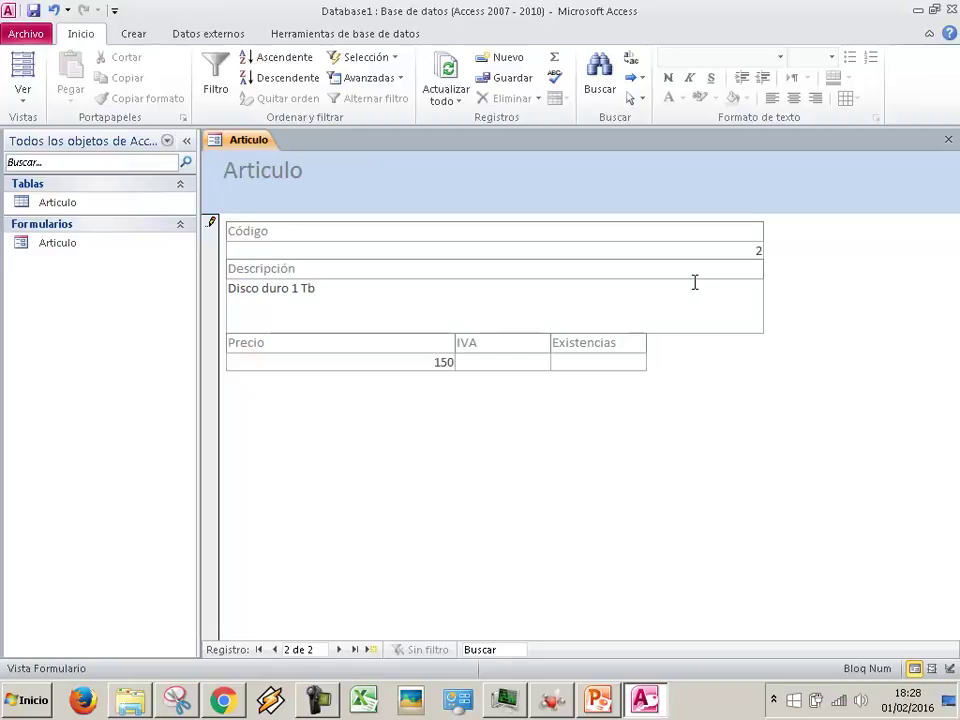
key("Tab")
type("21")
key("Tab")
type("10")
key("Tab")
key("Tab")
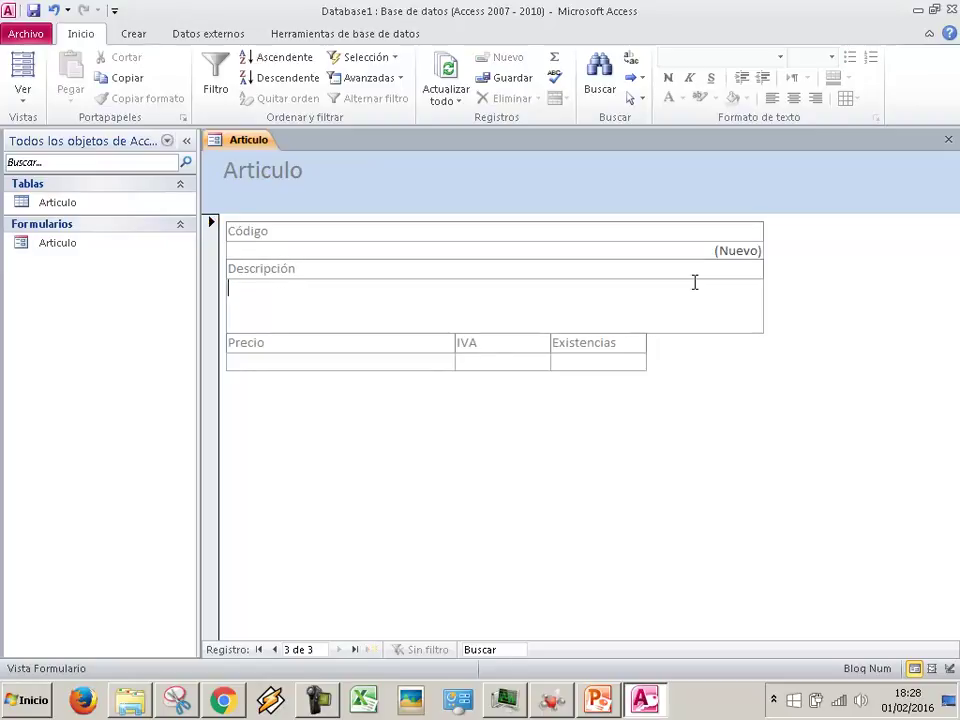
- Enter the third article with description CPU 3GHz, price 200 and IVA 21, and move on to a new record
key("Caps_Lock")
type("CP")
key("Caps_Lock")
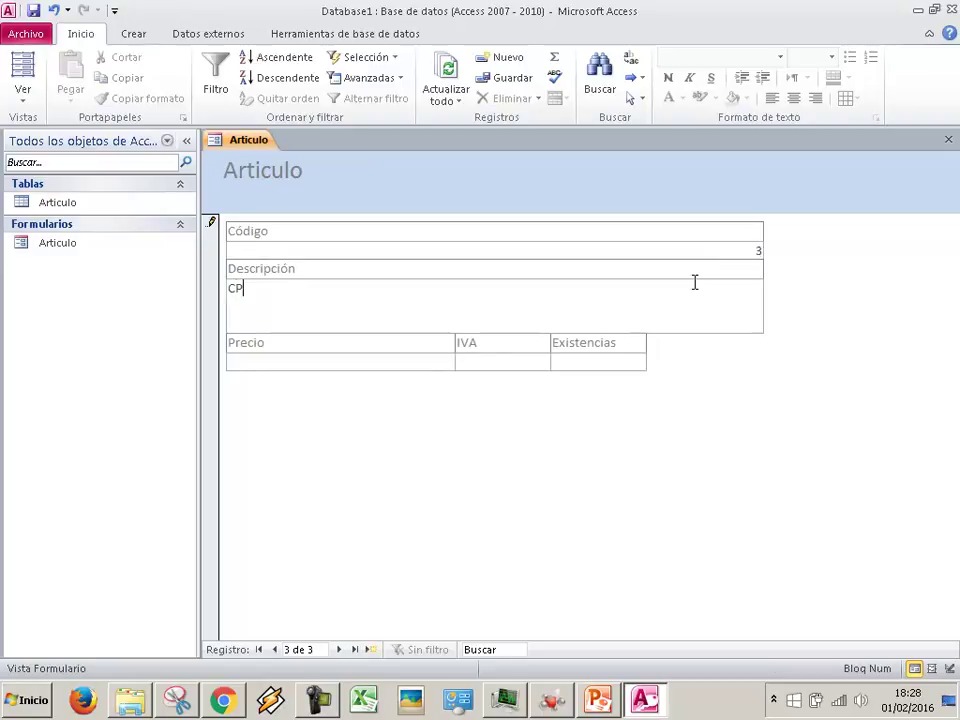
key("Caps_Lock")
type("U 3")
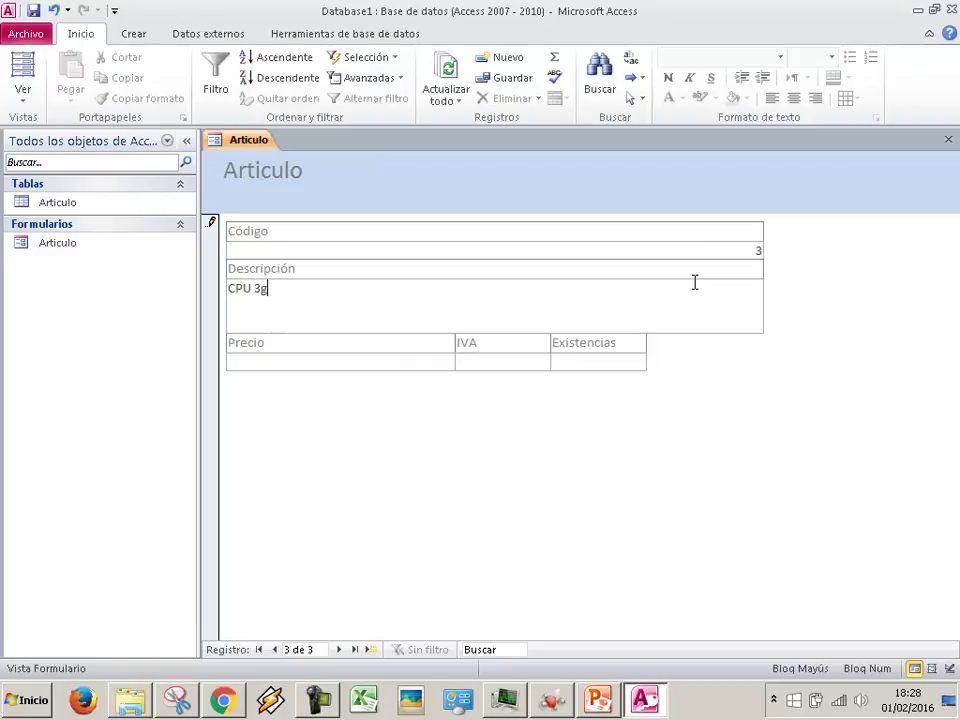
key("Caps_Lock")
type("GHz")
key("Tab")
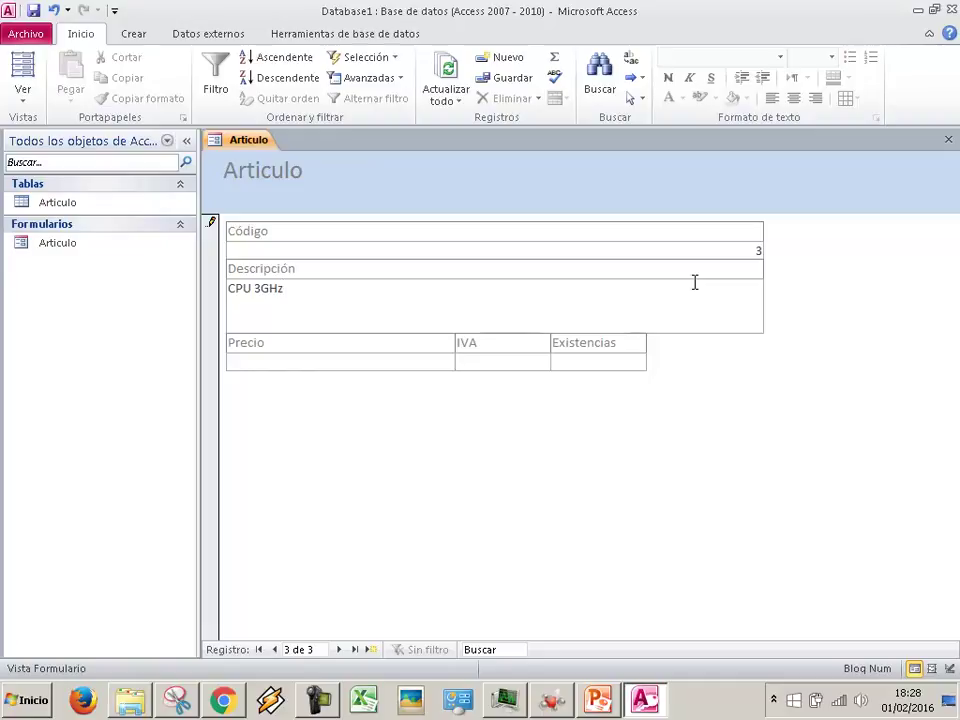
type("200")
key("Tab")
type("21")
key("Tab")
key("Tab")
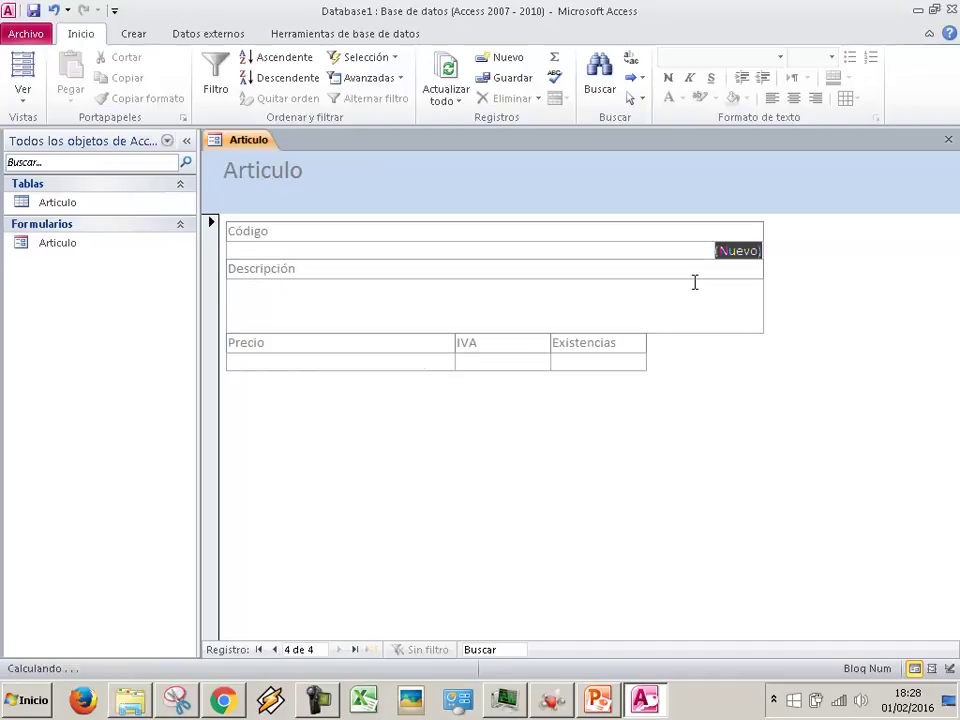
- Enter the fourth article: description CPU 4 GHz, price 250, IVA 21 and stock 7
type("CPU ")
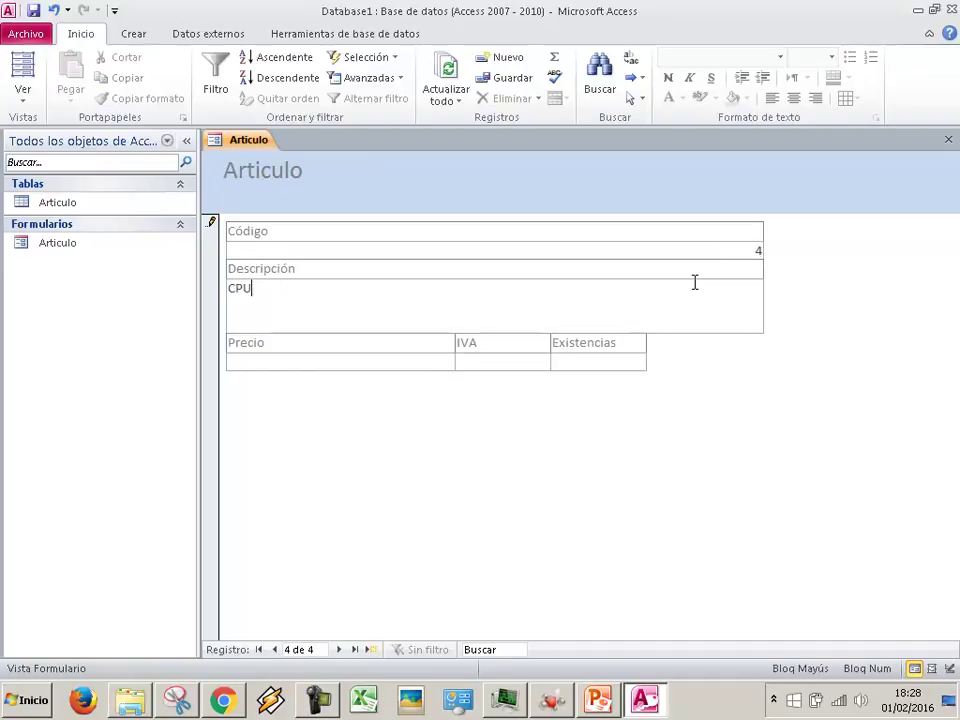
type("4 GHz")
key("Tab")
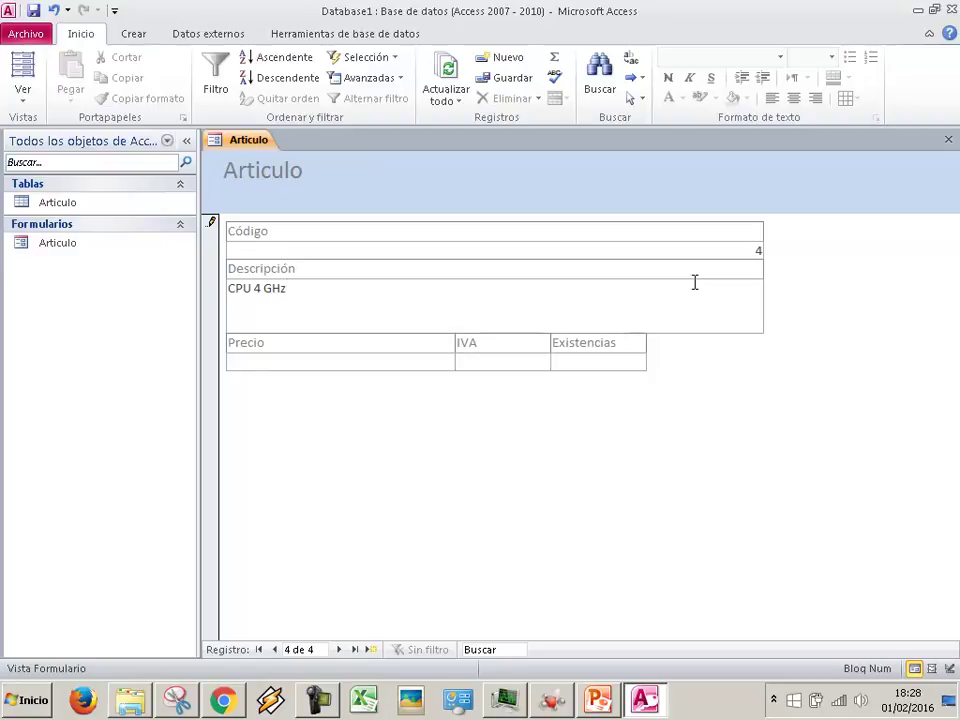
type("250")
key("Tab")
type("21")
key("Tab")
type("7")
key("Tab")
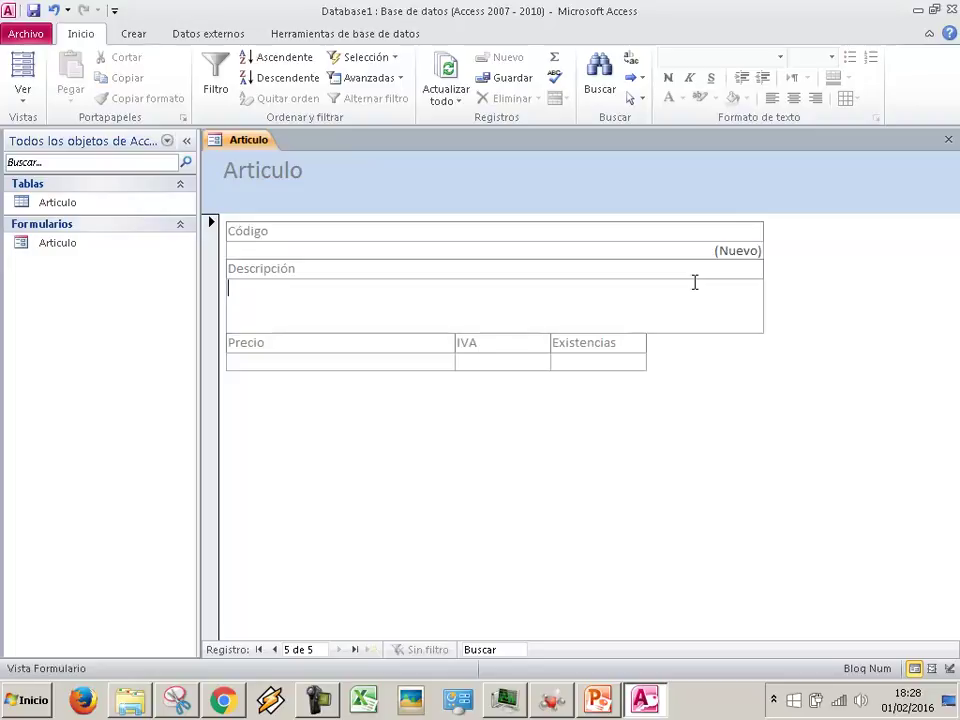
- Enter the fifth article: description Monitor 15, price 100, IVA 21 and stock 6
type("Monitor 15")
key("Tab")
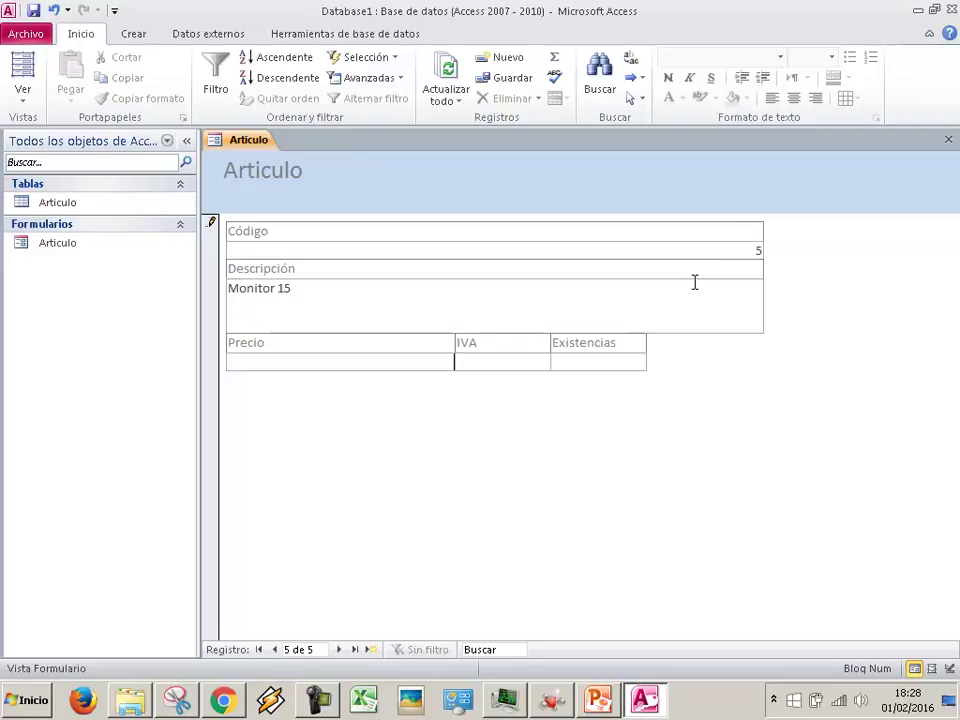
type("100")
key("Tab")
type("21")
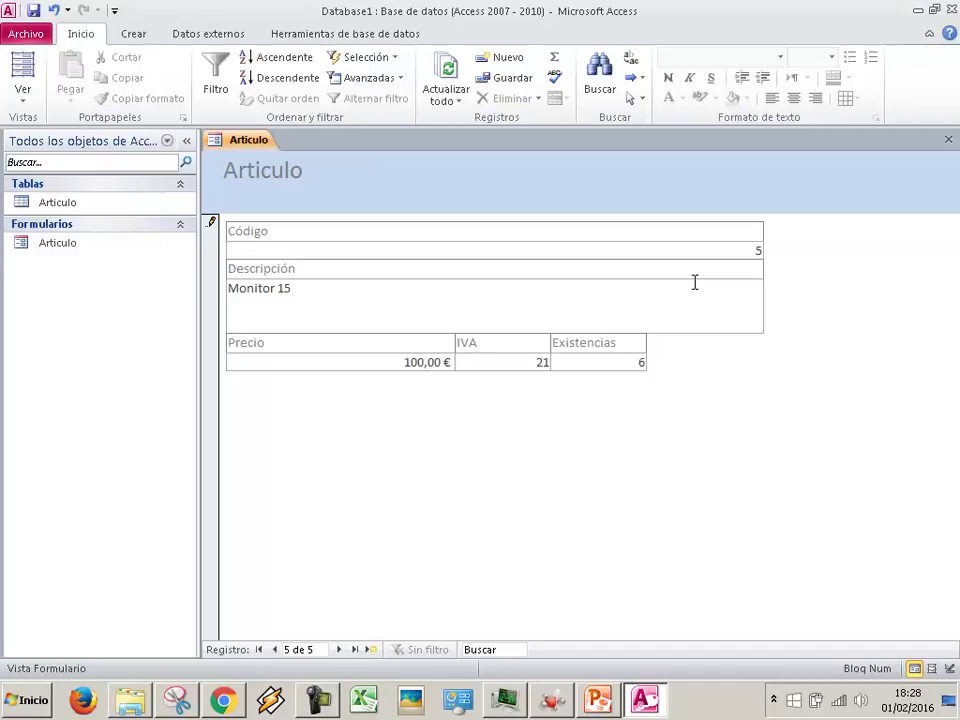
key("Tab")
key("Tab")
- Enter the sixth article: description Monitor 21, price 150, IVA 21 and stock 4
type("Monitor 21")
key("Tab")
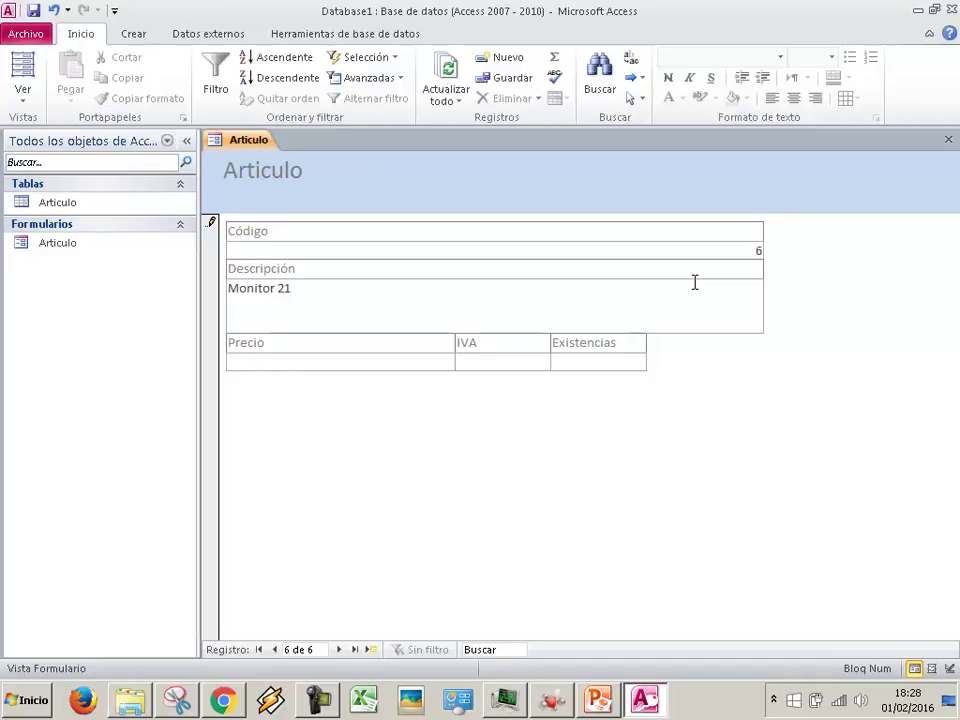
type("150")
key("Tab")
type("21")
type("4")
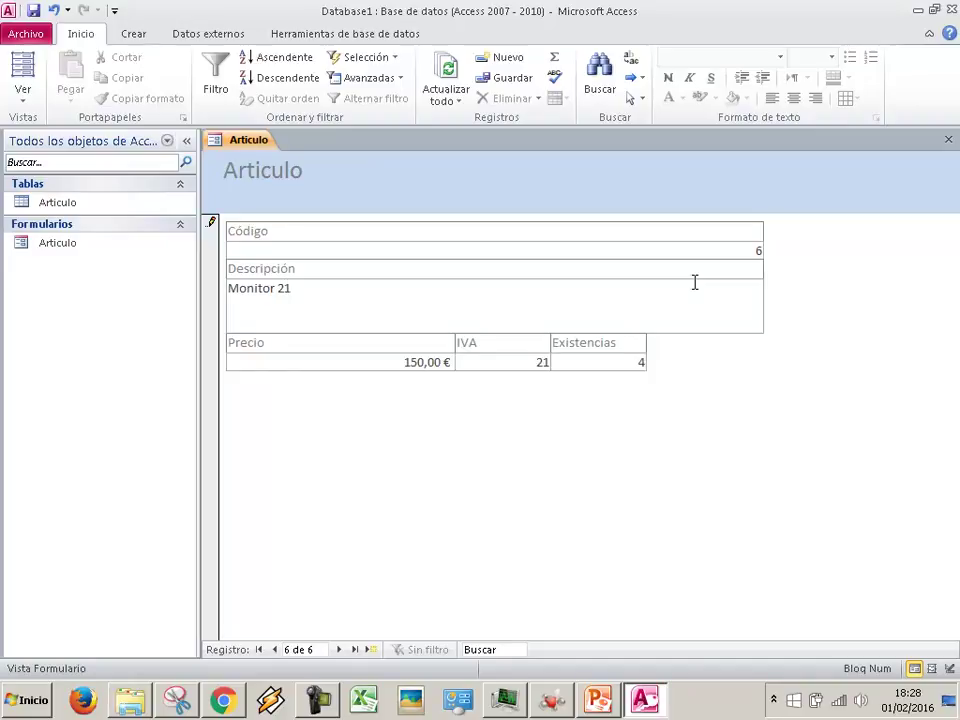
key("Tab")
- Enter the seventh article: description RAM 2Gb, price 60, IVA 21 and stock 74
key("Caps_Lock")
type("RAM")
key("BackSpace")
type("AM")
key("Caps_Lock")
type("2Gb")
key("Tab")
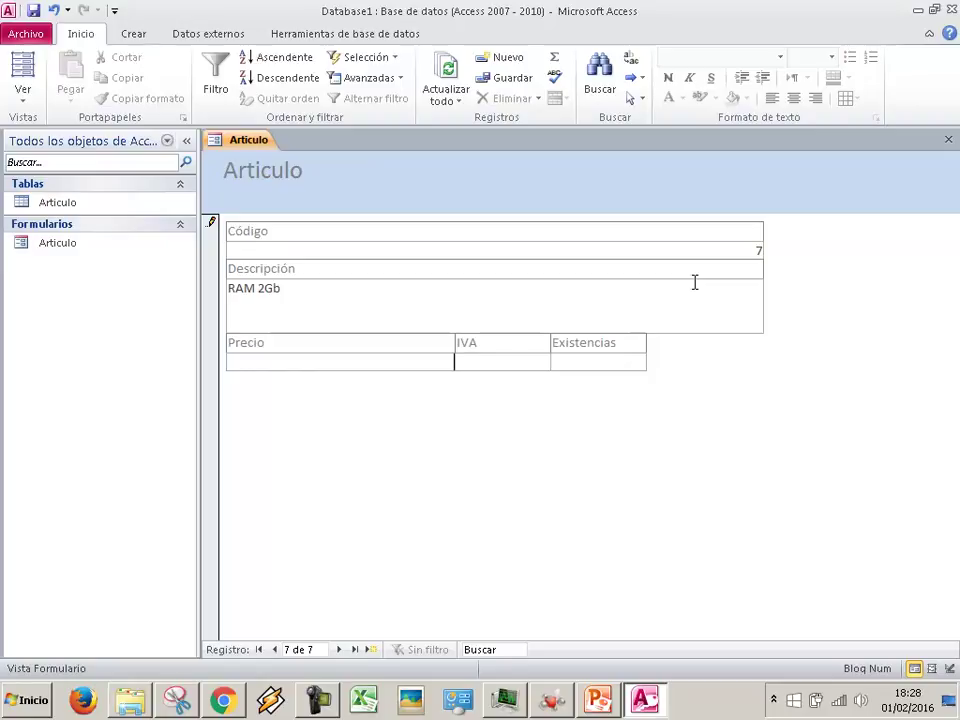
type("60")
key("Tab")
type("21")
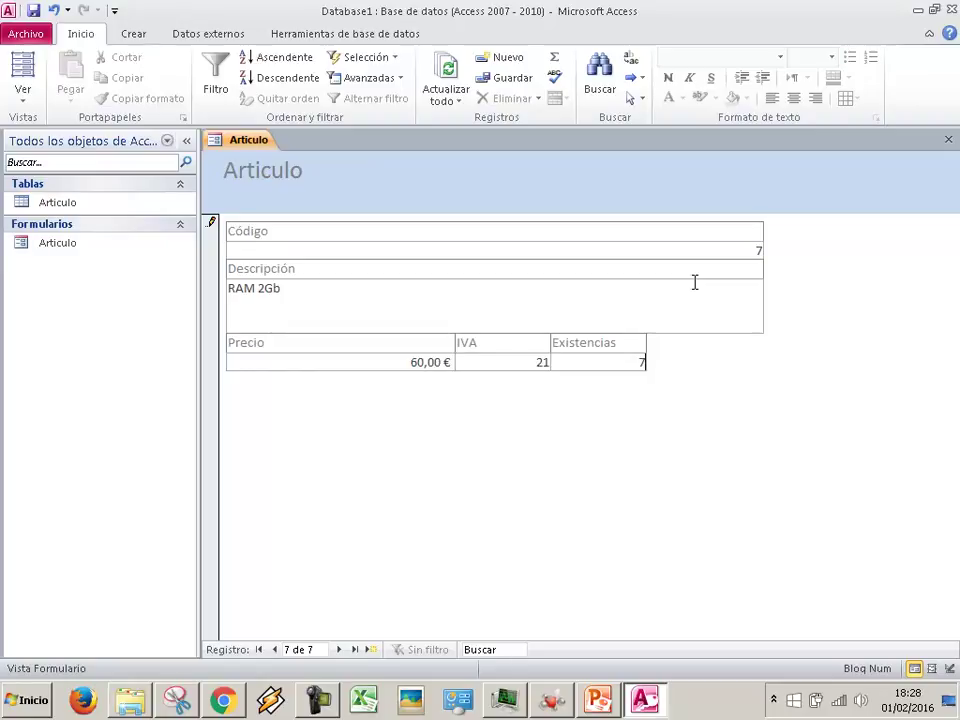
type("4")
key("Tab")
- Enter the eighth article with description RAM 4Gb, price 80 and stock 7, filling in its IVA as well
key("Tab")
key("Caps_Lock")
type("RAM 4G")
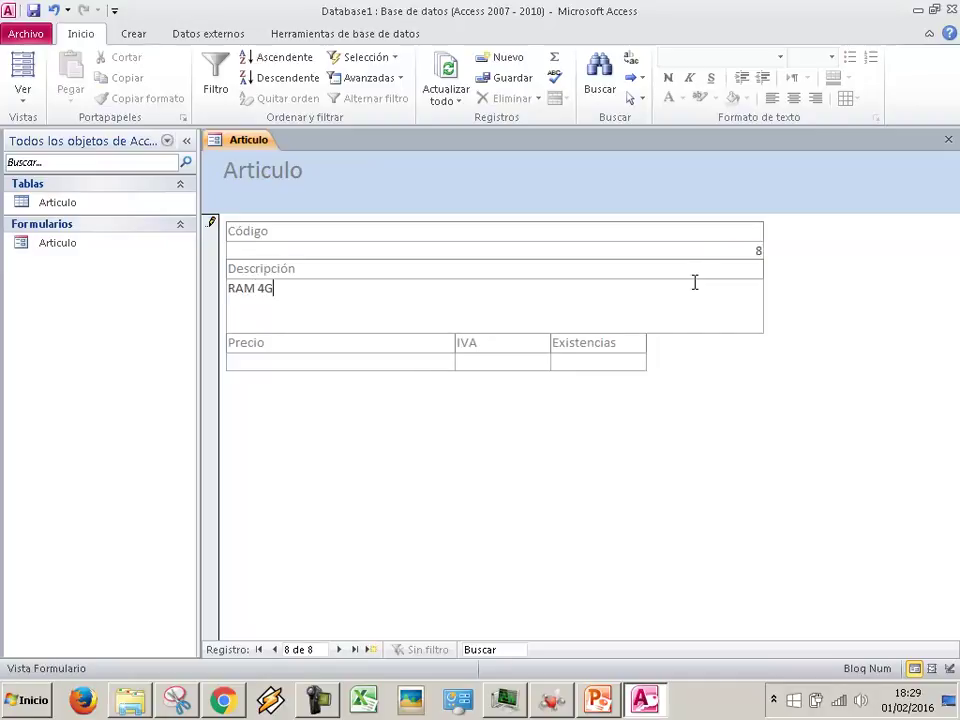
key("Caps_Lock")
type("b")
key("Tab")
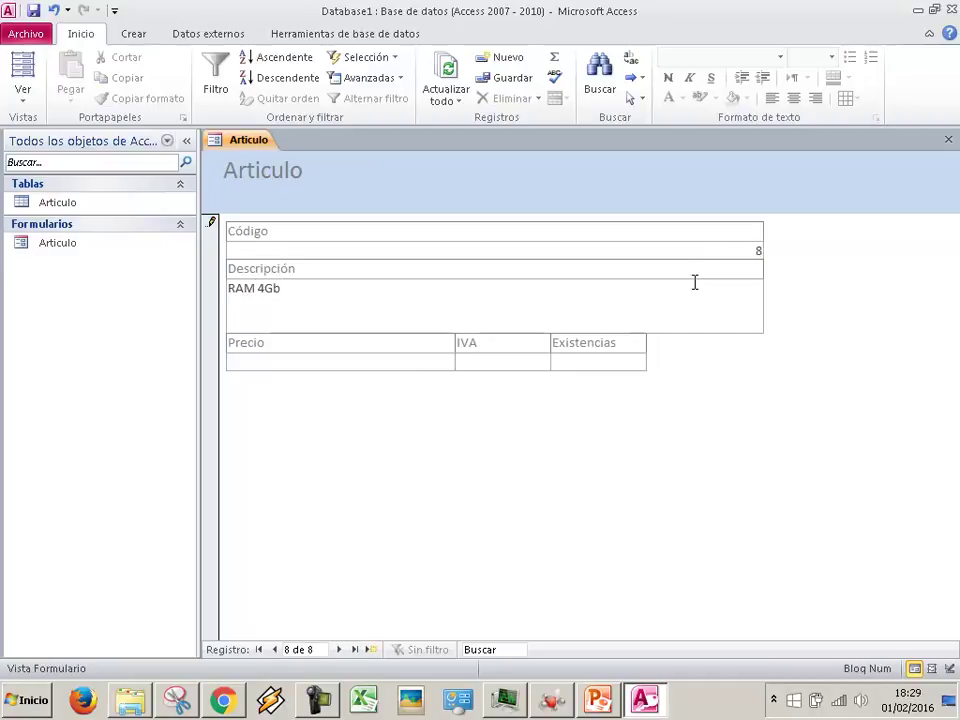
type("80")
key("Tab")
type("2")
type("7")
key("Tab")
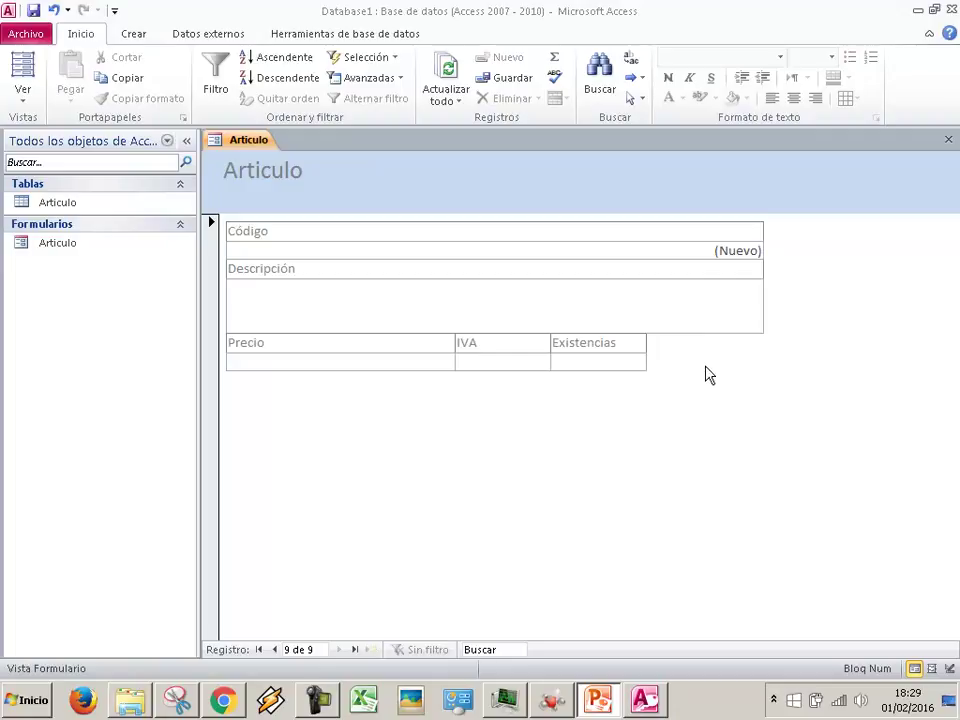
- Enter the ninth article: description Placa mediana, price 120, IVA 21 and stock 4
left_click(702, 320)
type("Placa mediana")
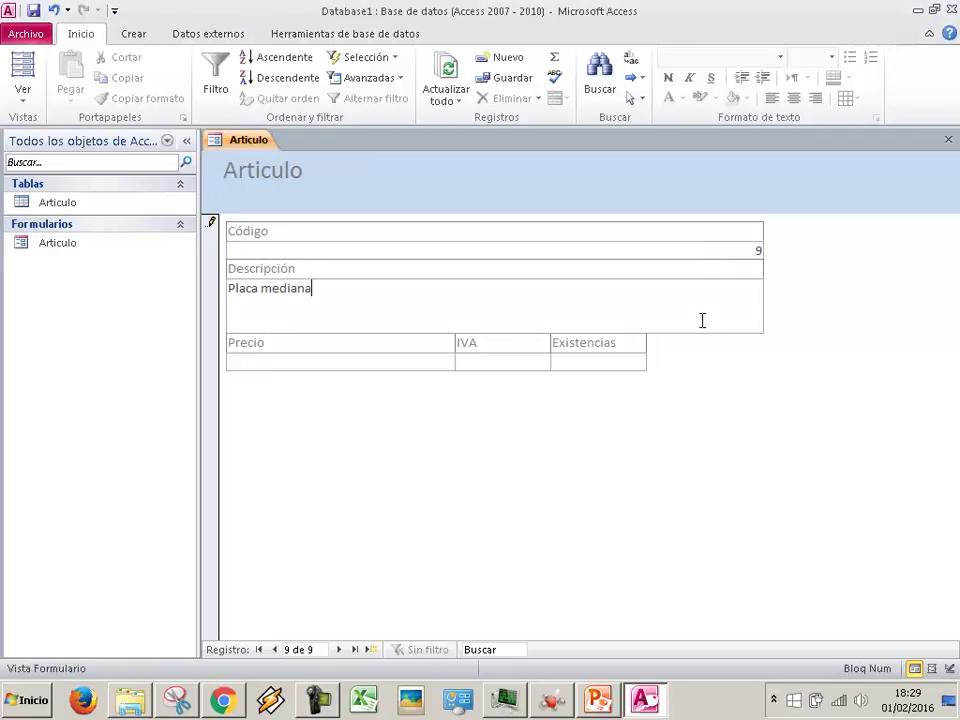
key("Tab")
type("120")
key("Tab")
type("21")
key("Tab")
type("4")
key("Tab")
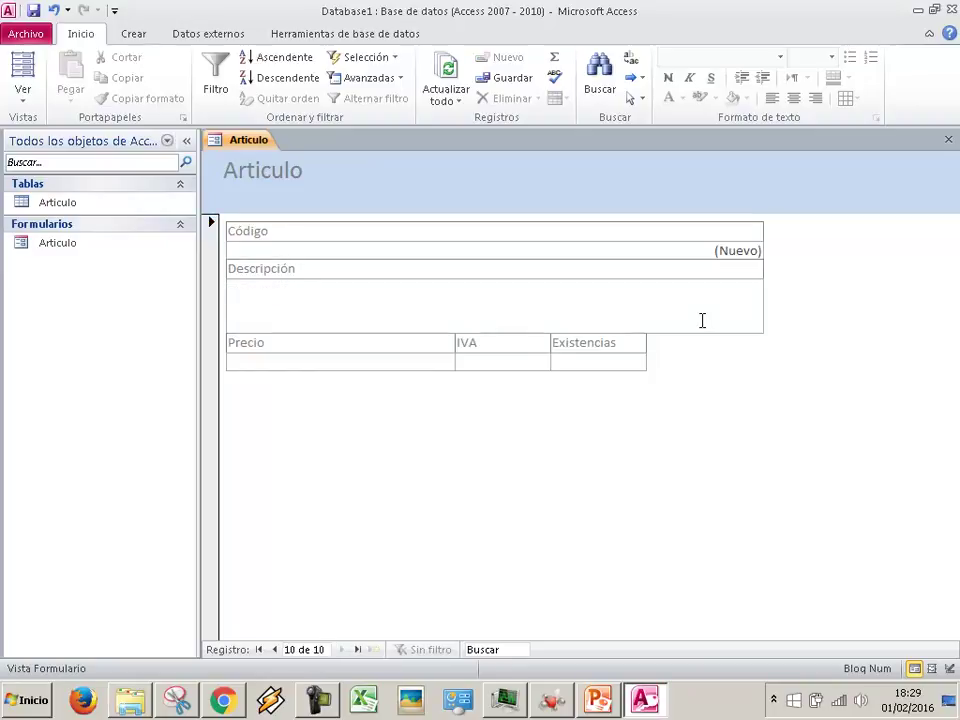
- Enter the tenth article with description Placa Alta and price 160, complete its remaining fields, and move on to a new record
type("Placa Alta")
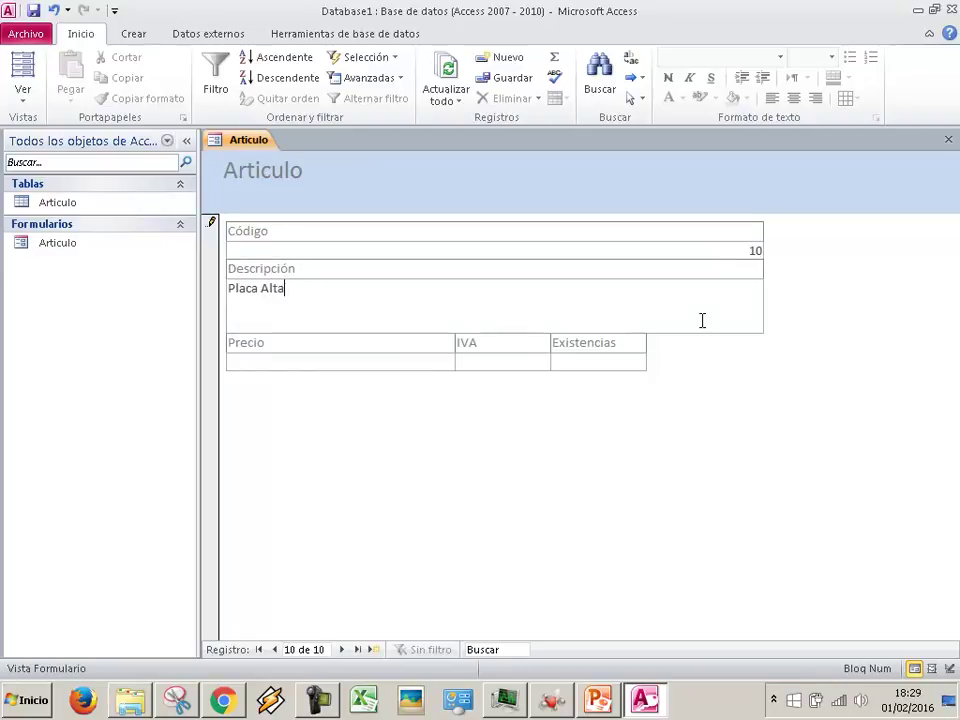
key("Tab")
type("160")
key("Tab")
type("2")
key("Tab")
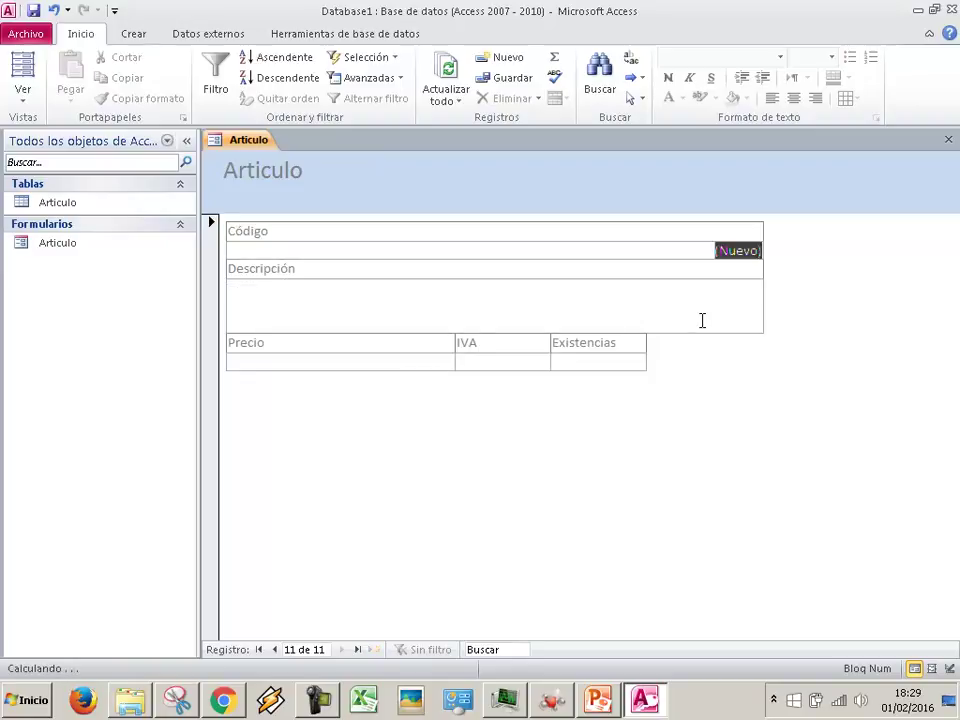